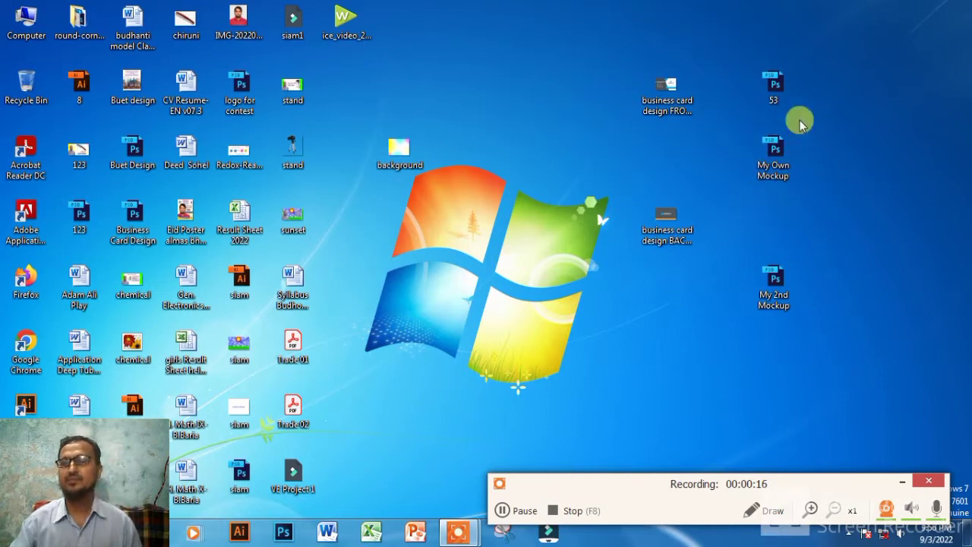
# Open the 53 PSD mockup from the desktop in Photoshop, dismissing the runtime error.
pyautogui.doubleClick(782, 87)
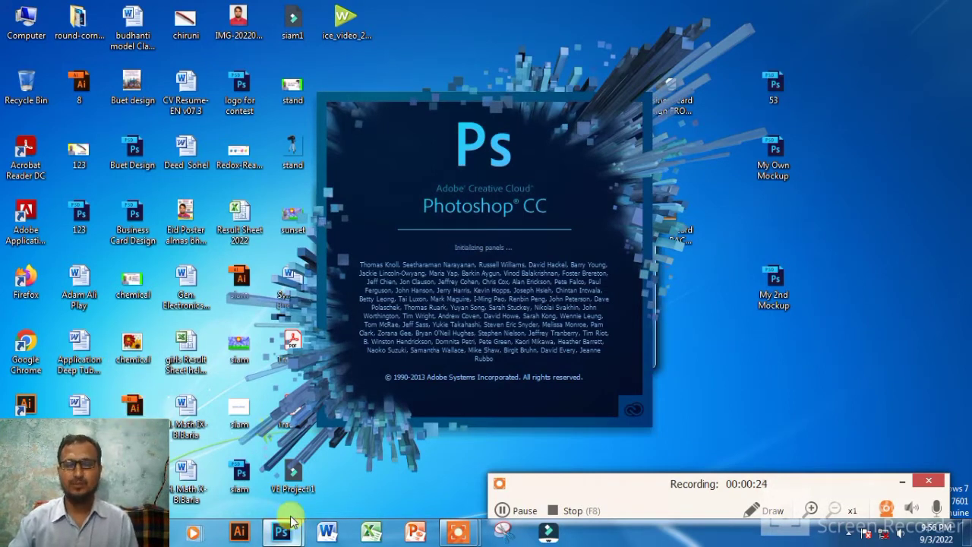
pyautogui.moveTo(292, 523)
pyautogui.click(348, 468)
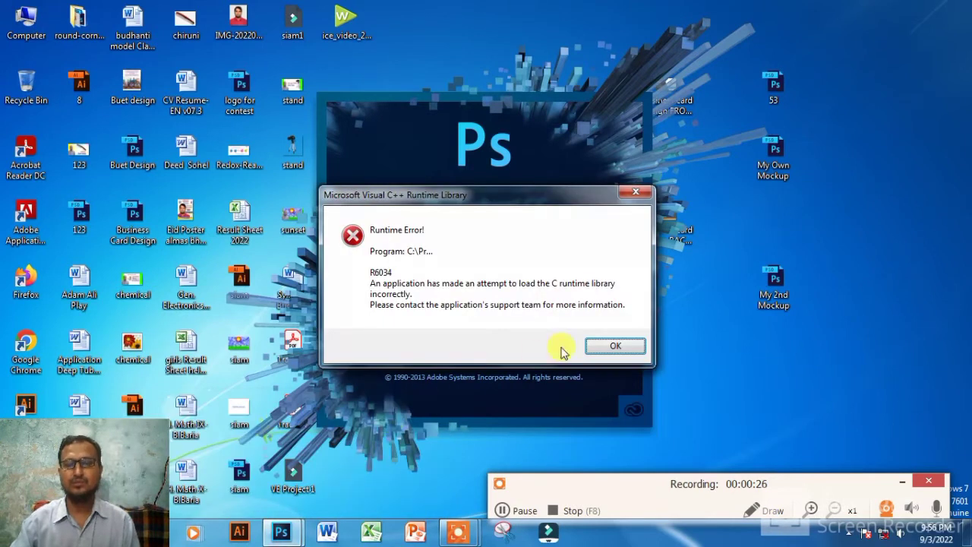
pyautogui.click(600, 345)
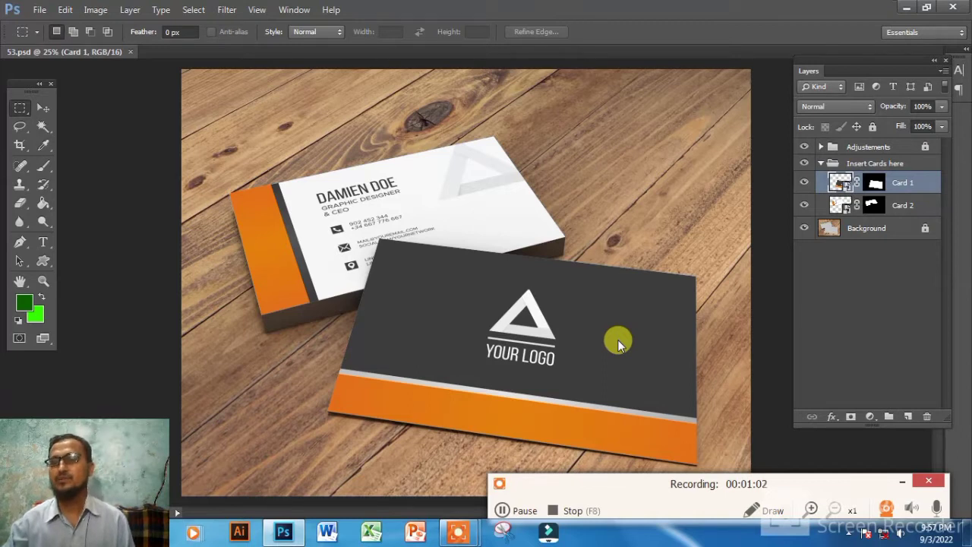
# Open the contents of the Card 2 smart object for editing.
pyautogui.doubleClick(842, 205)
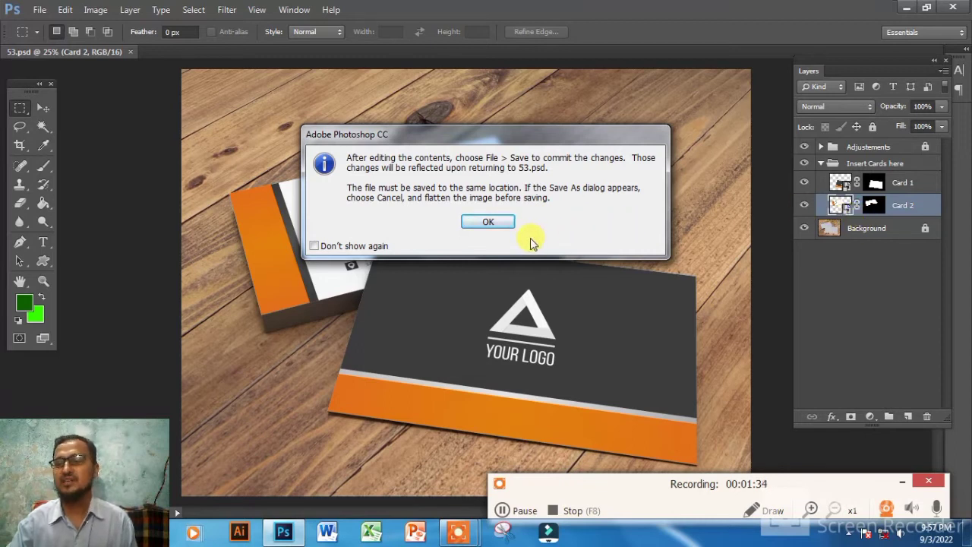
pyautogui.click(490, 222)
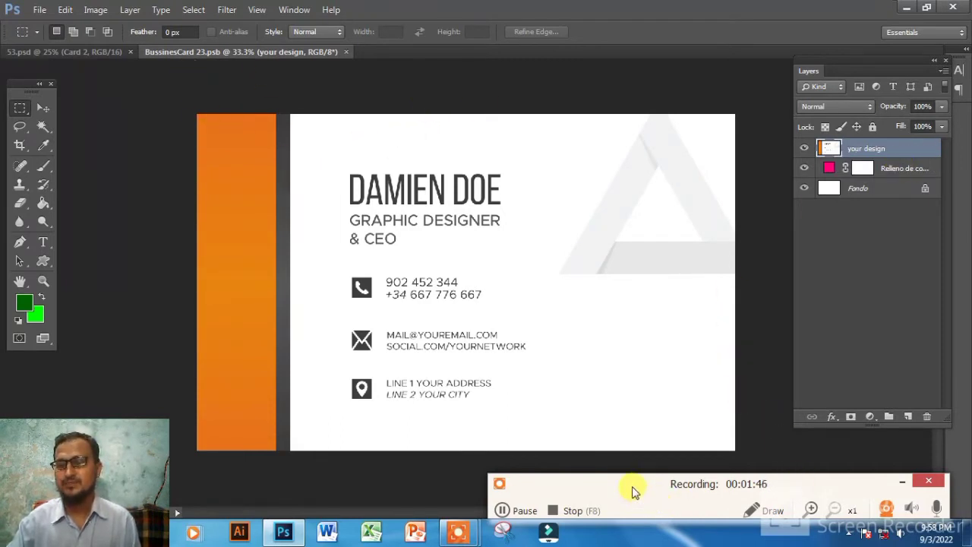
pyautogui.moveTo(631, 489); pyautogui.dragTo(554, 471)
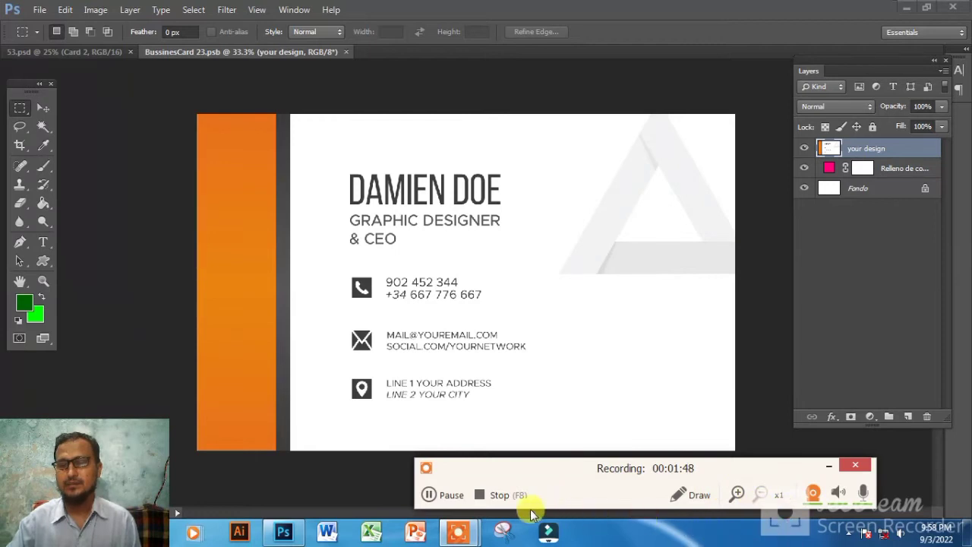
pyautogui.click(691, 496)
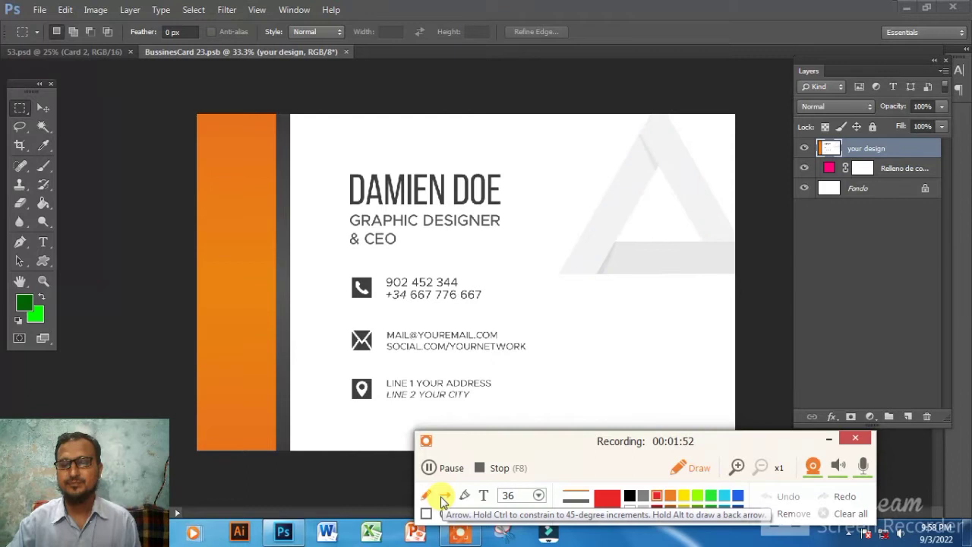
pyautogui.moveTo(760, 215); pyautogui.dragTo(830, 146)
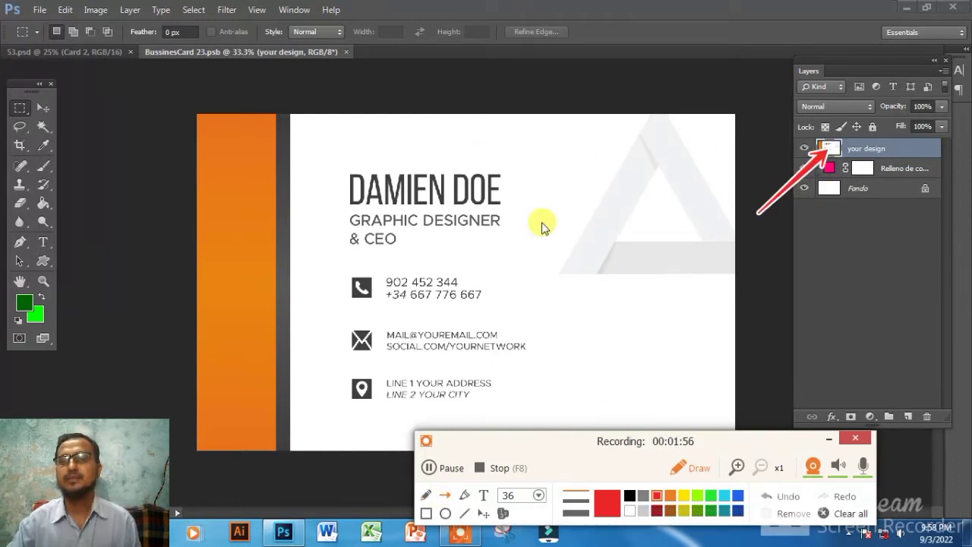
pyautogui.click(826, 514)
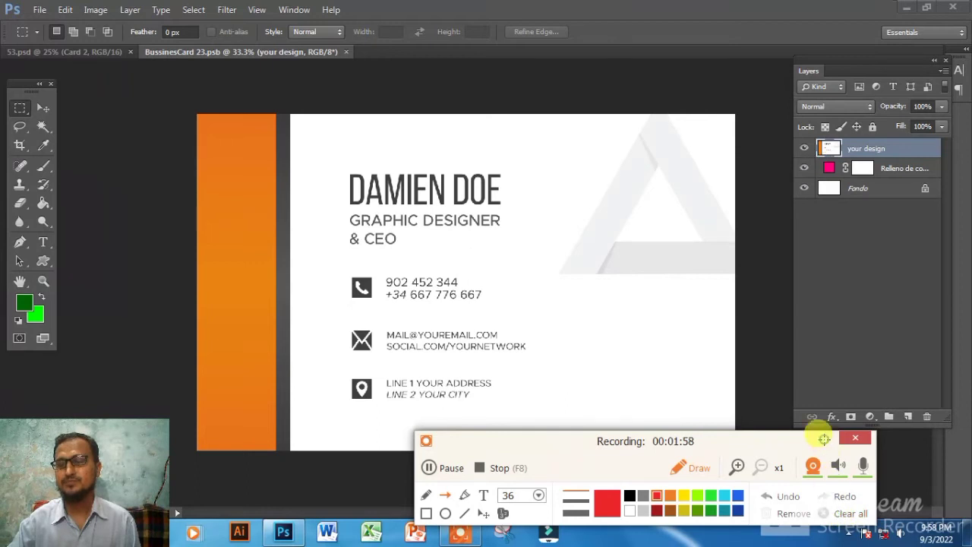
pyautogui.click(828, 441)
# Place the business card design FRONT-01 image and scale it from its centre to about 896% so it covers the whole card.
pyautogui.click(40, 10)
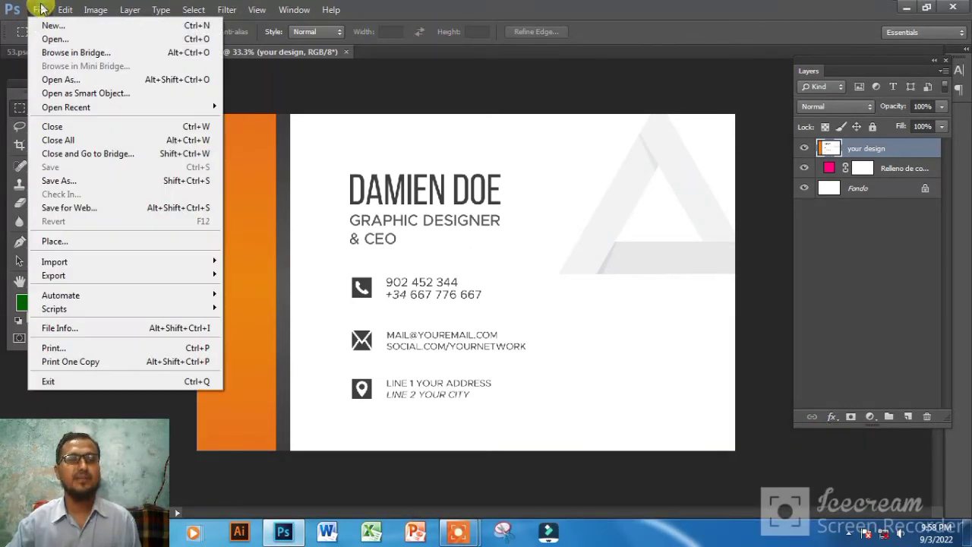
pyautogui.click(88, 242)
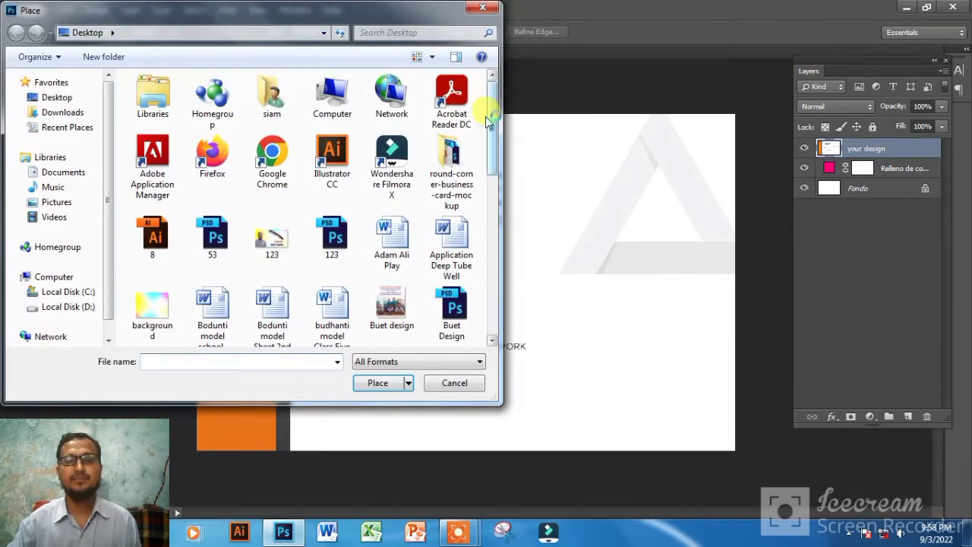
pyautogui.moveTo(495, 112); pyautogui.dragTo(493, 209)
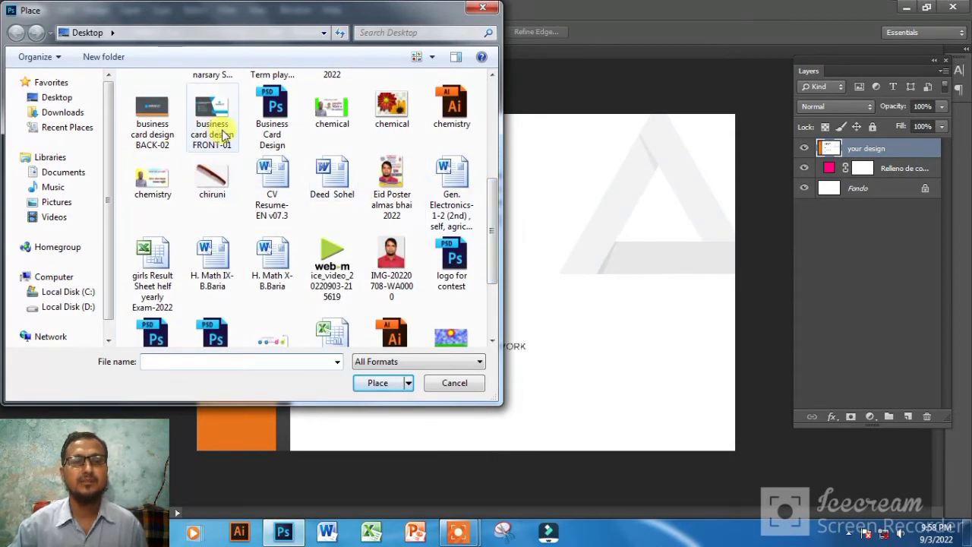
pyautogui.click(221, 137)
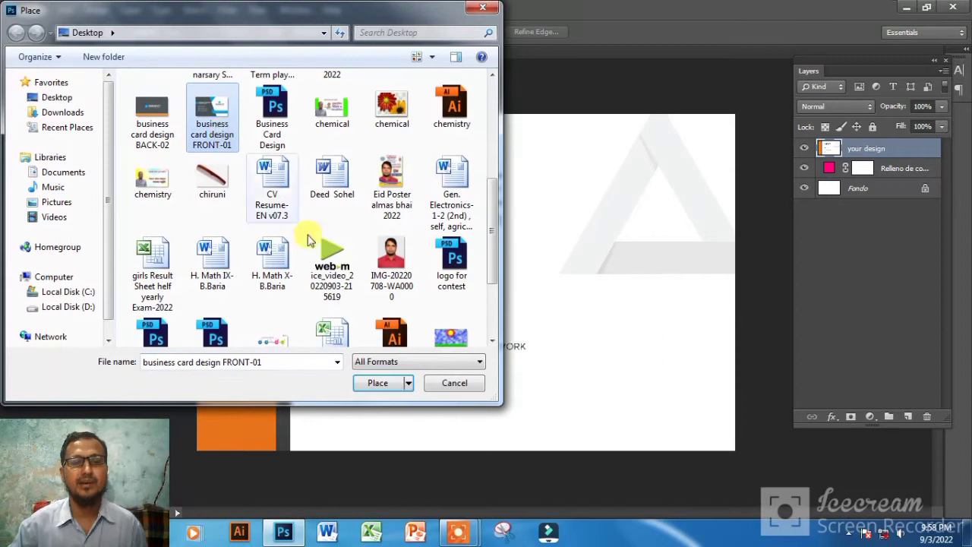
pyautogui.click(379, 384)
pyautogui.moveTo(500, 300); pyautogui.dragTo(753, 455)
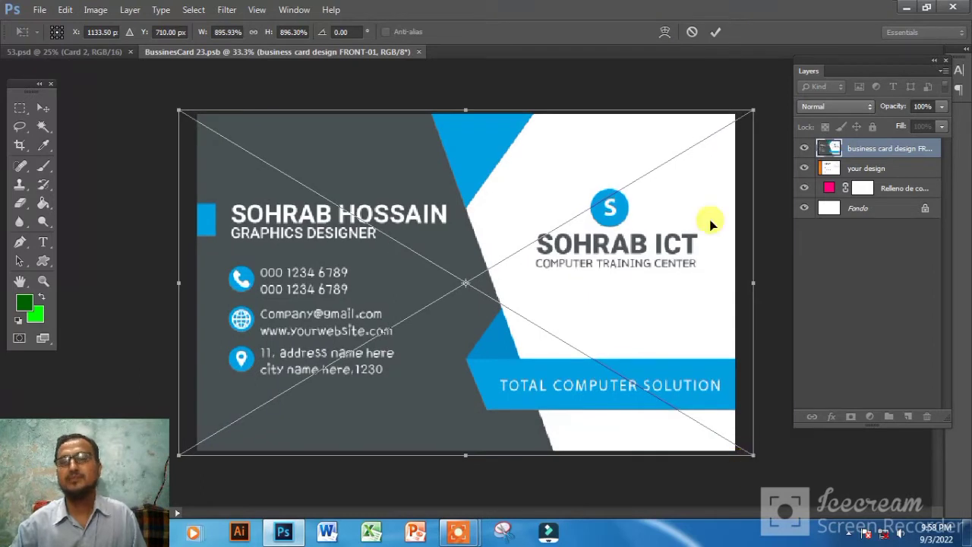
pyautogui.click(716, 32)
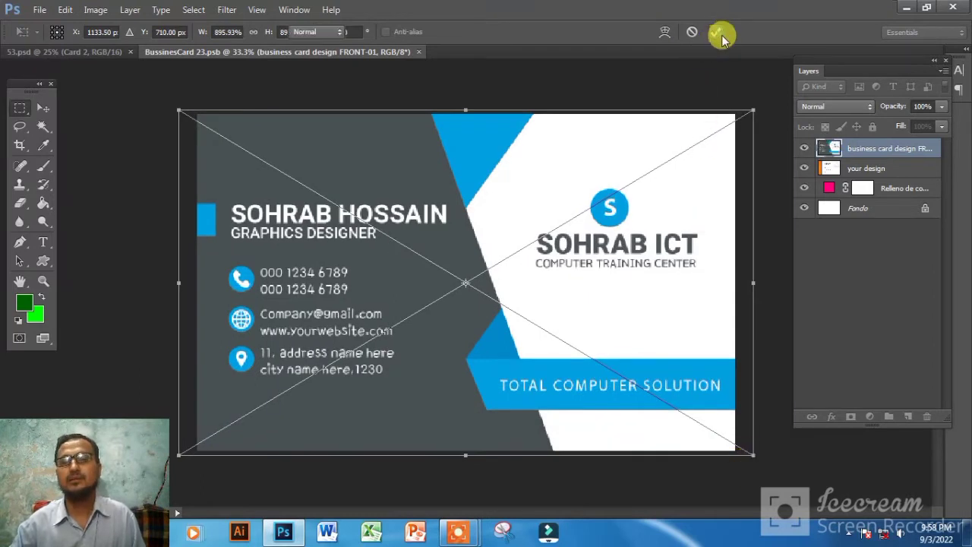
# Close BussinesCard 23.psb and save its changes so the mockup's rear card takes the new design.
pyautogui.click(426, 51)
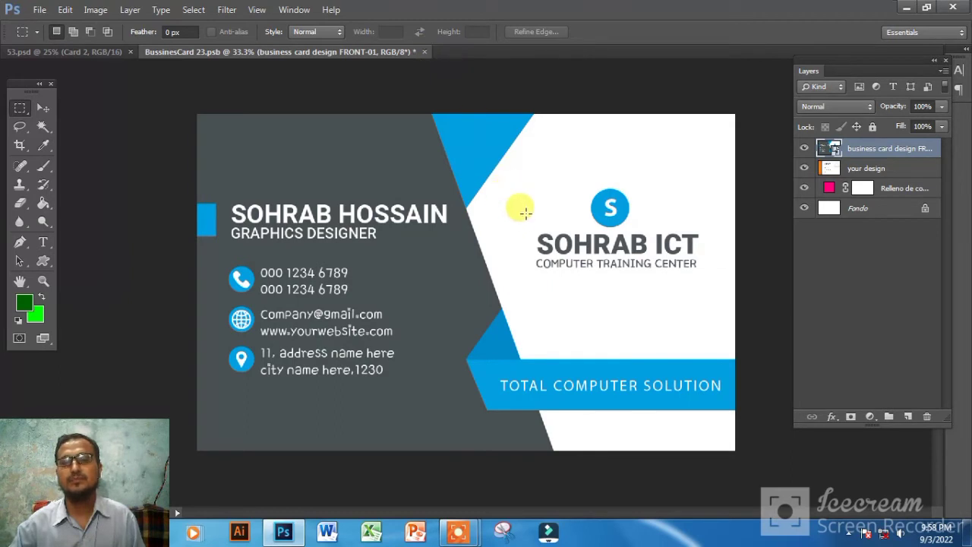
pyautogui.click(425, 51)
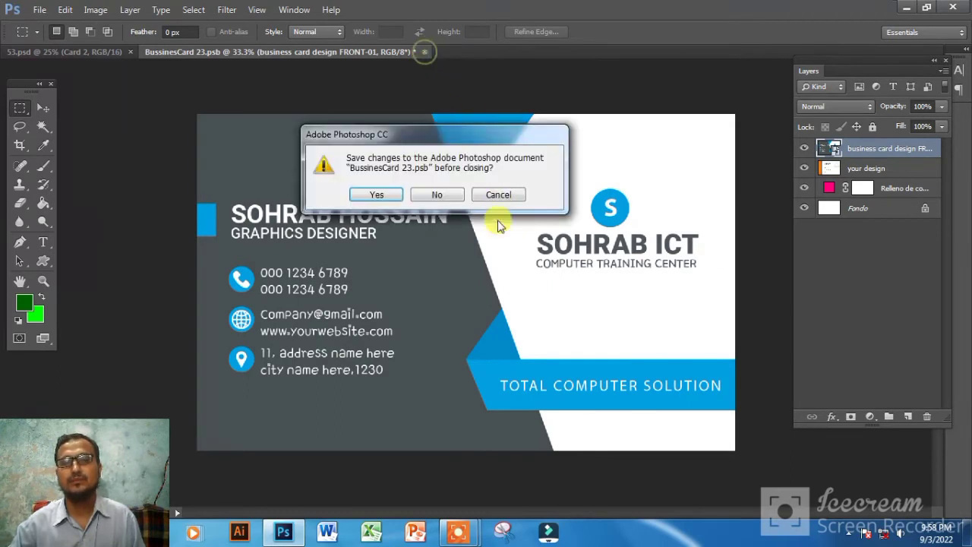
pyautogui.click(378, 192)
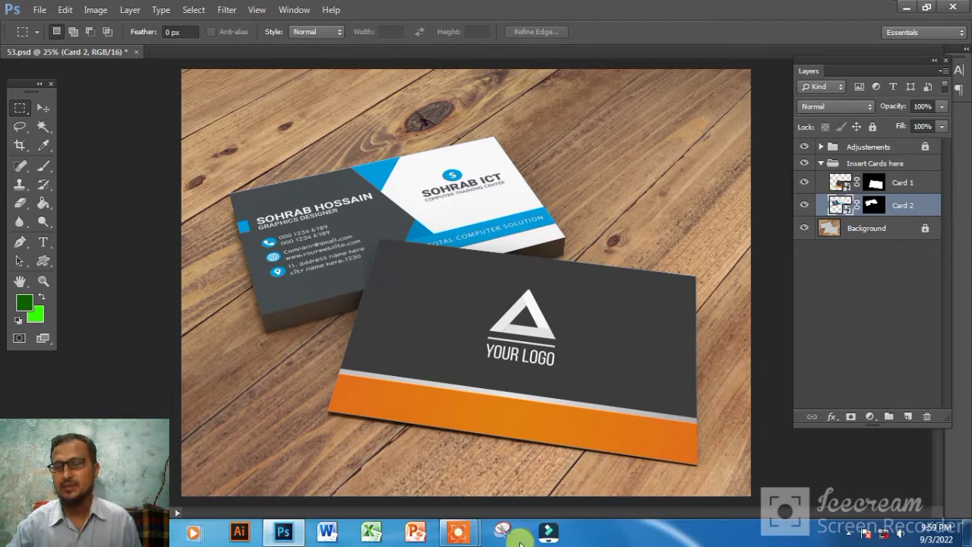
pyautogui.moveTo(465, 537)
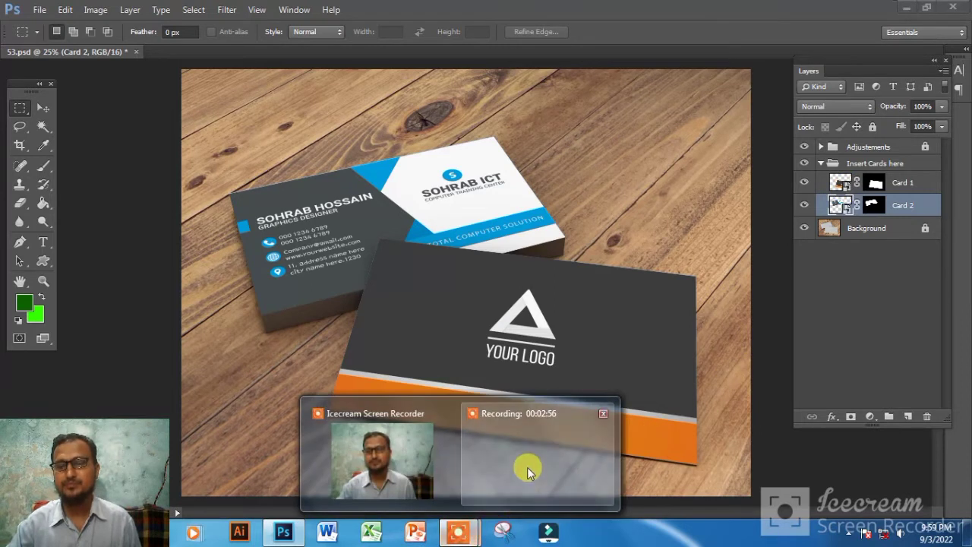
pyautogui.click(525, 414)
pyautogui.click(696, 470)
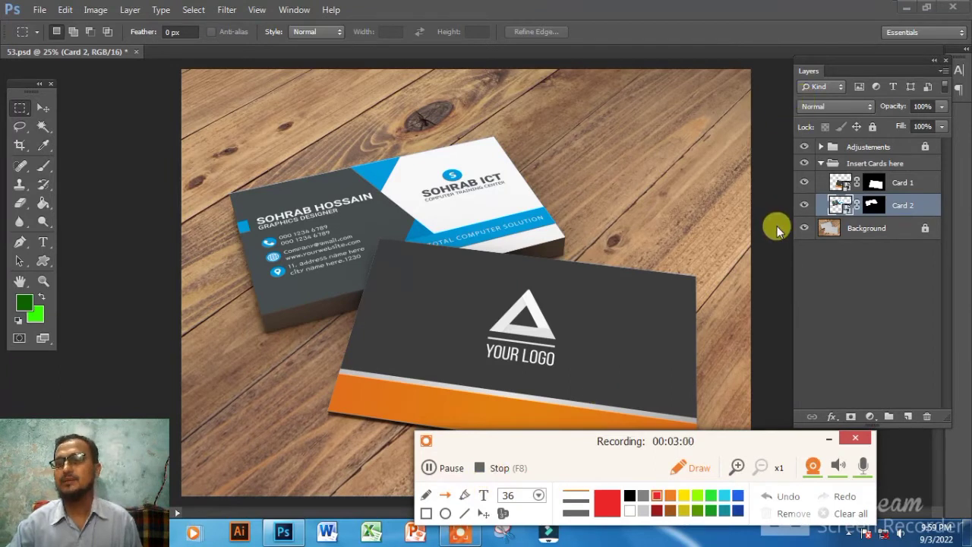
pyautogui.moveTo(778, 262)
pyautogui.mouseDown()
pyautogui.moveTo(835, 207)
pyautogui.moveTo(838, 215)
pyautogui.mouseUp()
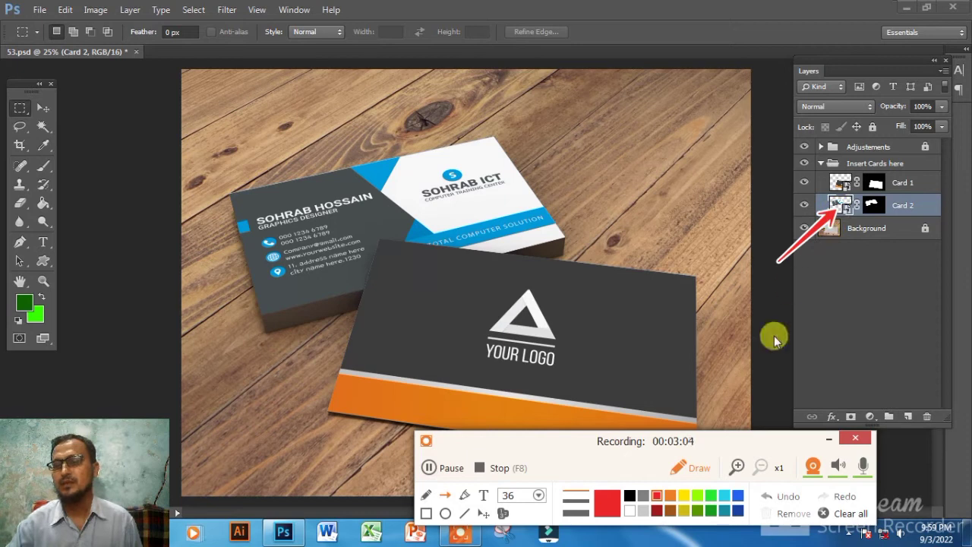
pyautogui.click(849, 514)
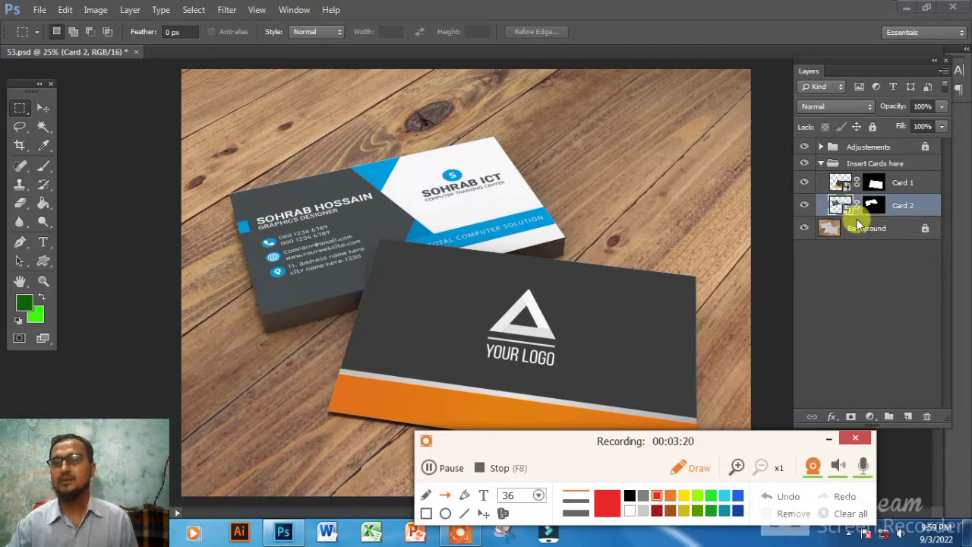
pyautogui.click(827, 442)
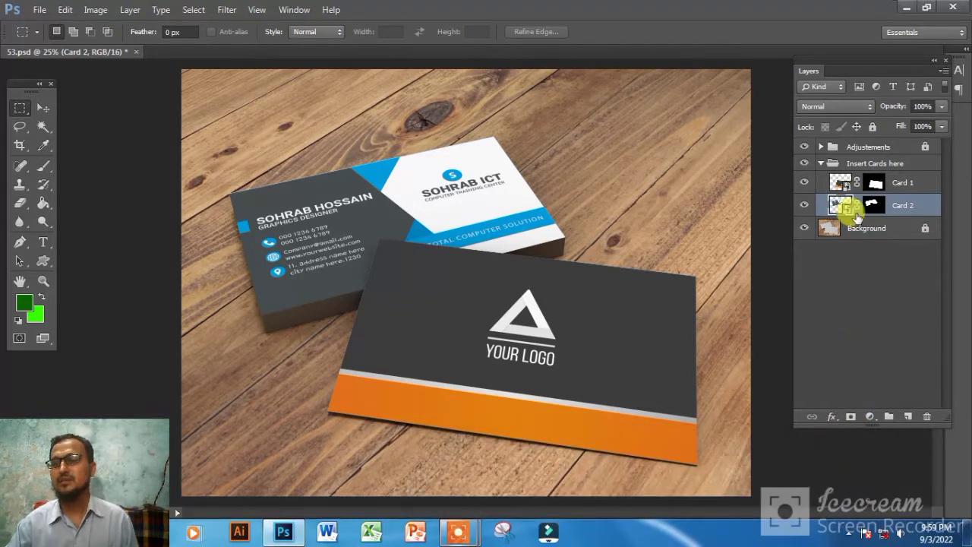
# Reopen the Card 2 smart object to review its contents, and close it again.
pyautogui.doubleClick(845, 214)
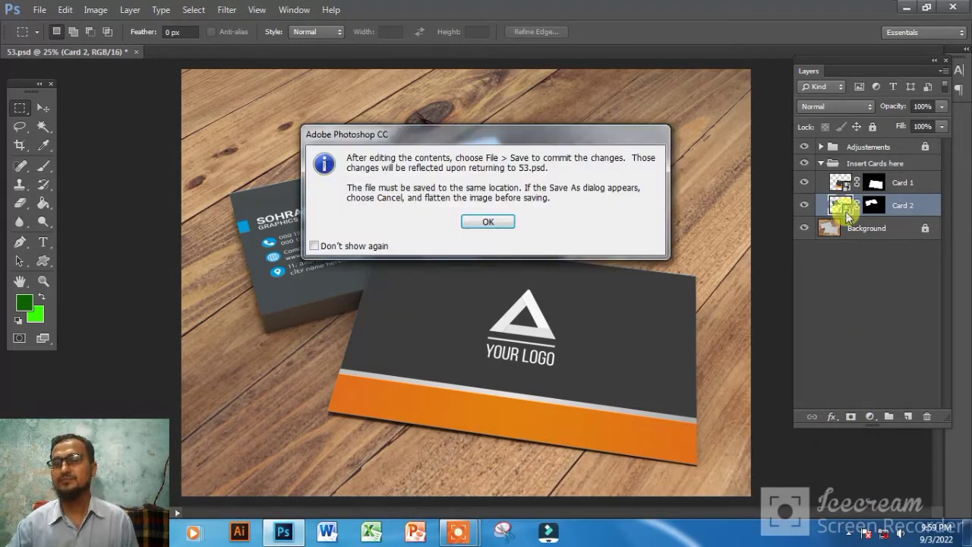
pyautogui.click(507, 238)
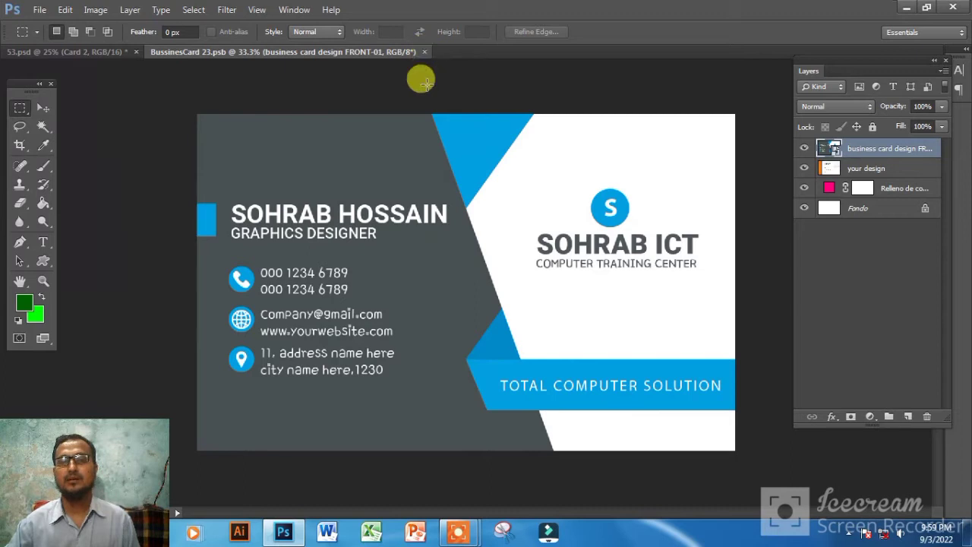
pyautogui.click(423, 52)
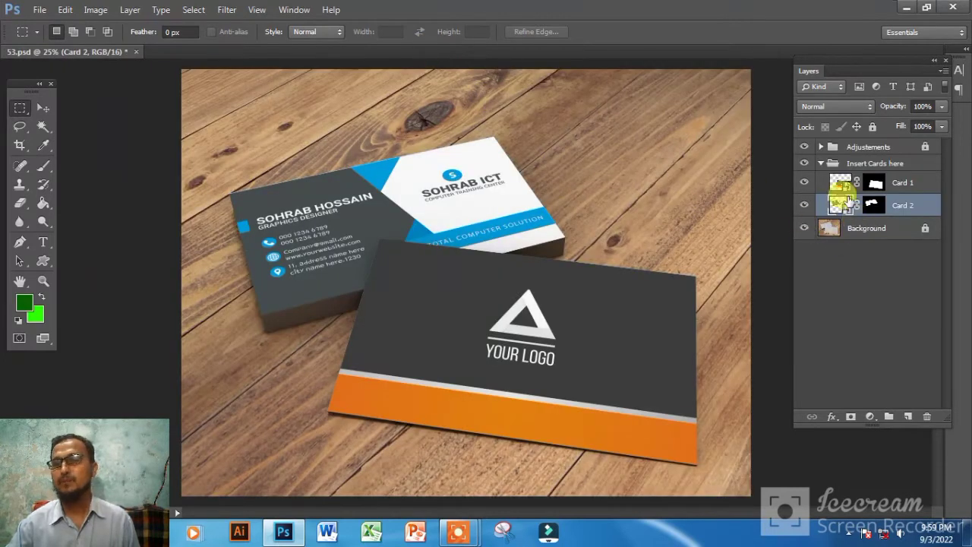
# Open the contents of the Card 1 smart object and place the business card design BACK-02 image in it.
pyautogui.doubleClick(844, 184)
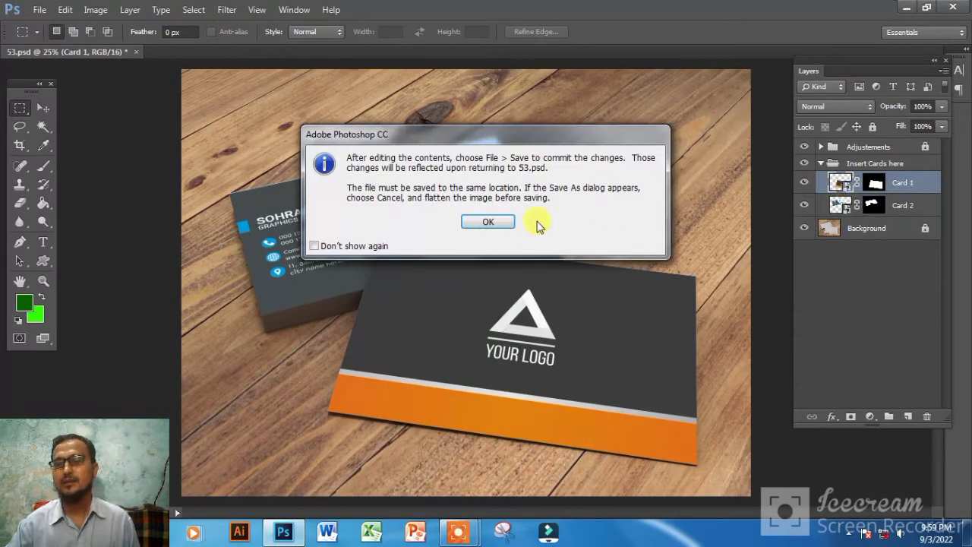
pyautogui.click(489, 222)
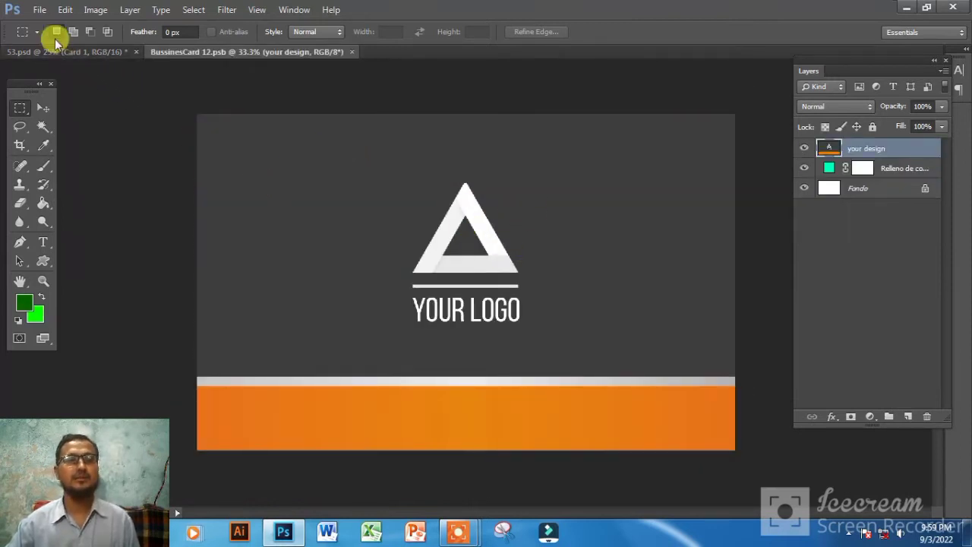
pyautogui.click(40, 11)
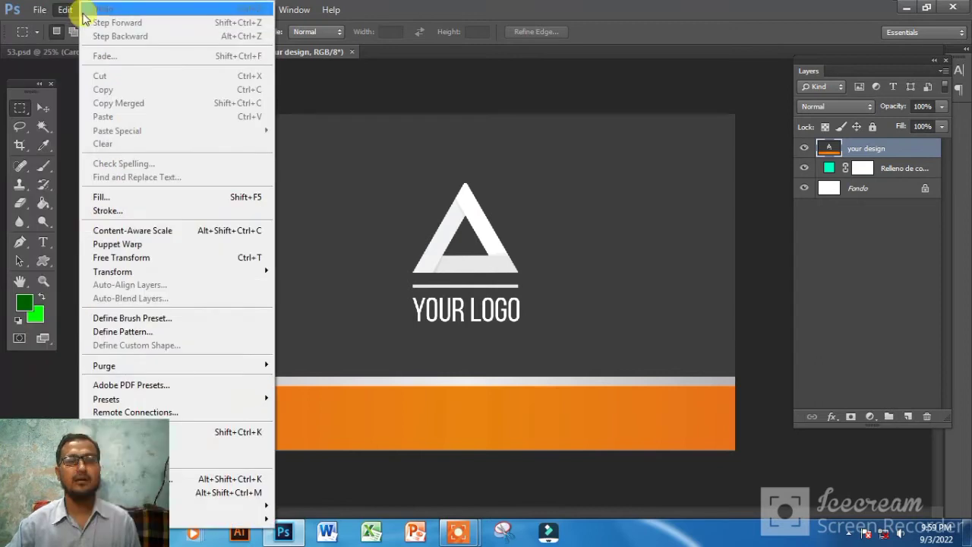
pyautogui.click(49, 244)
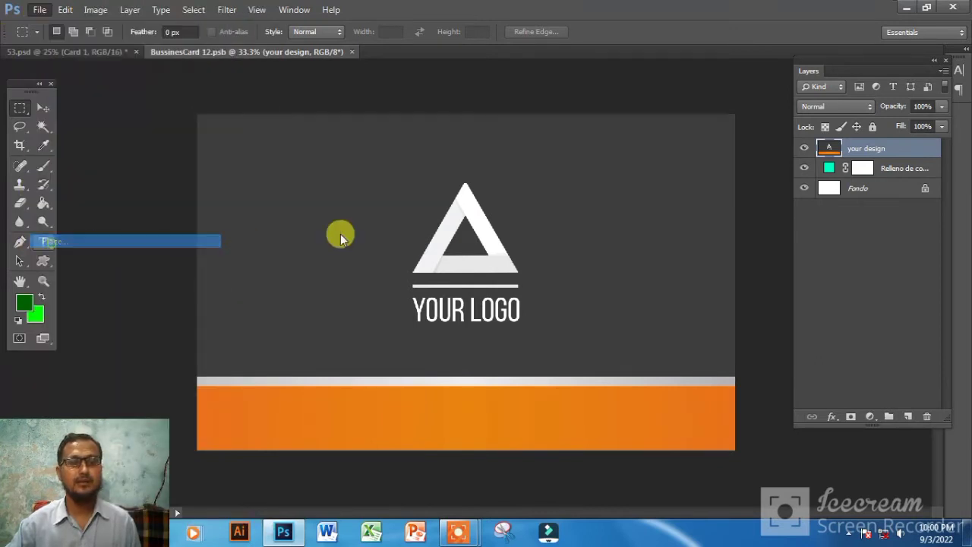
pyautogui.moveTo(493, 135); pyautogui.dragTo(497, 174)
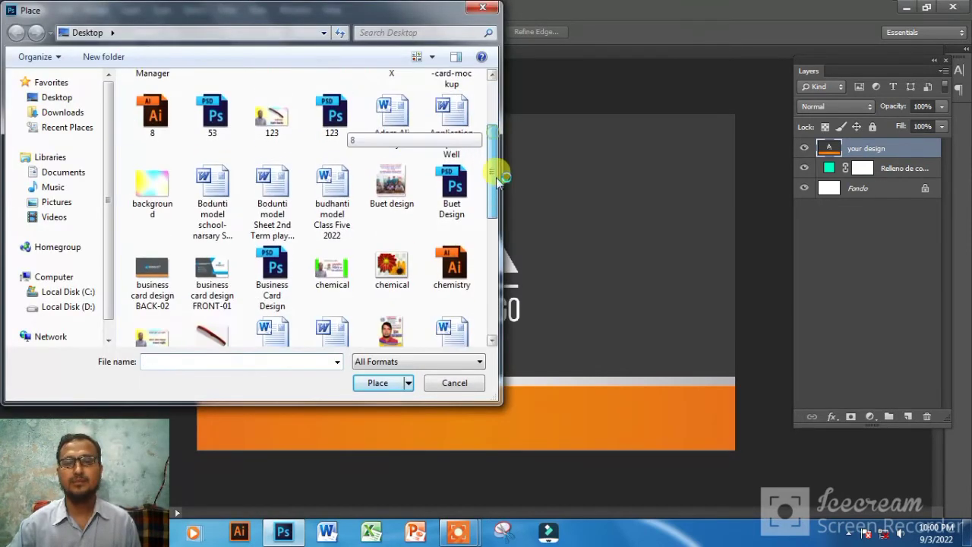
pyautogui.doubleClick(152, 292)
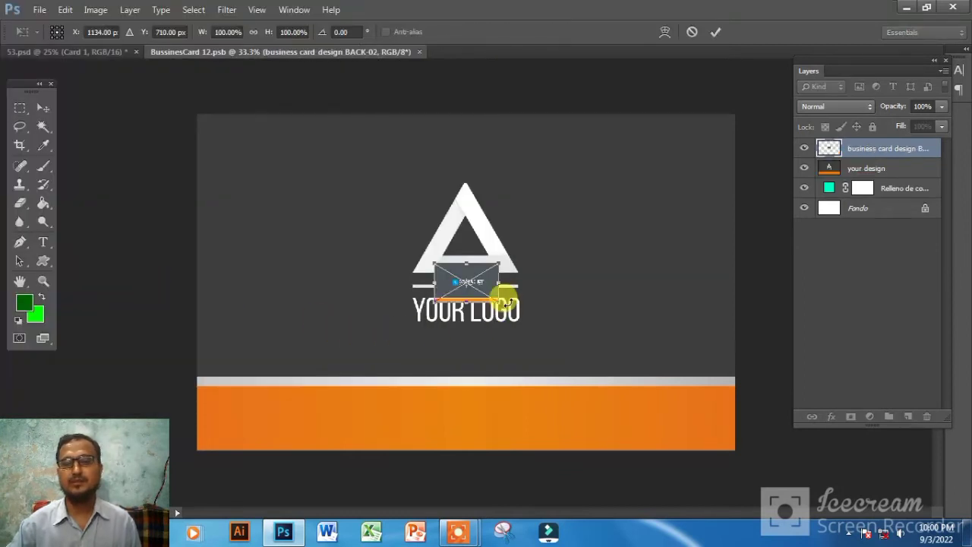
# Scale the placed back design from its centre to about 897% so it covers the whole card, and commit the placement.
pyautogui.moveTo(496, 301); pyautogui.dragTo(724, 488)
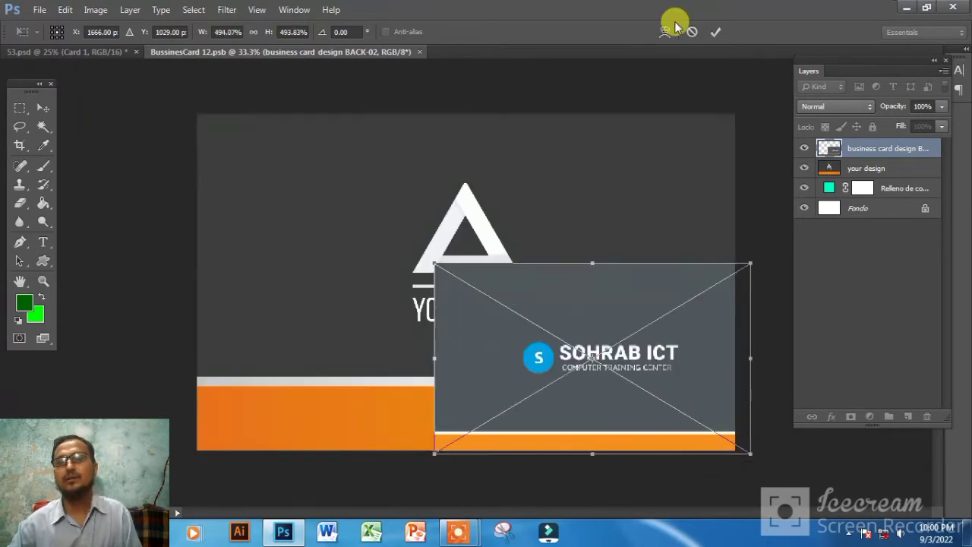
pyautogui.hotkey('ctrl', 'z')
pyautogui.moveTo(495, 301); pyautogui.dragTo(734, 471)
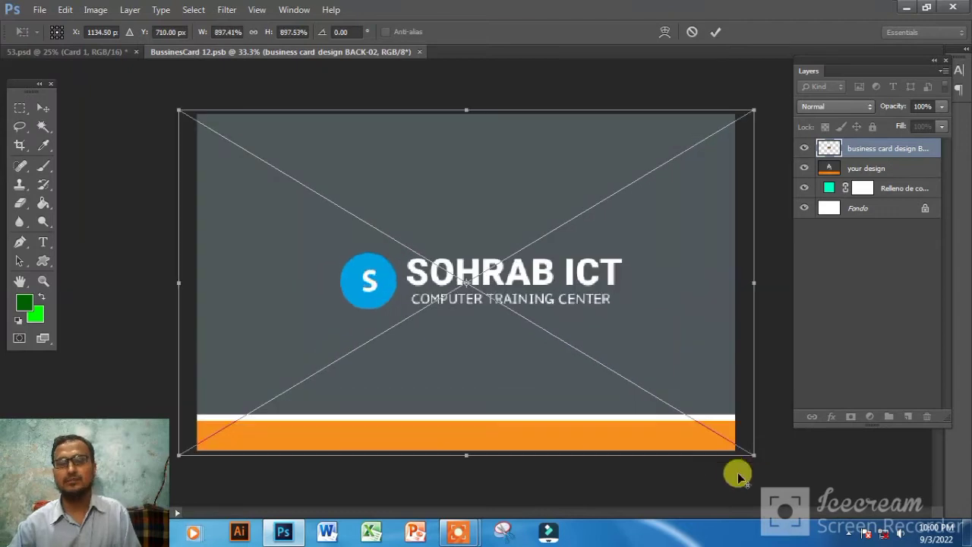
pyautogui.click(715, 32)
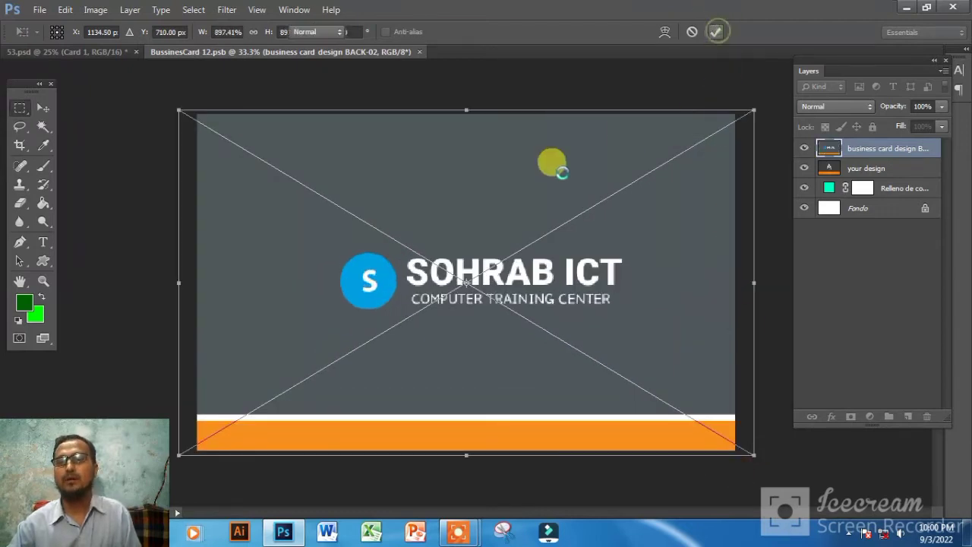
# Close BussinesCard 12.psb and save its changes so the mockup's front card takes the new back design.
pyautogui.click(424, 52)
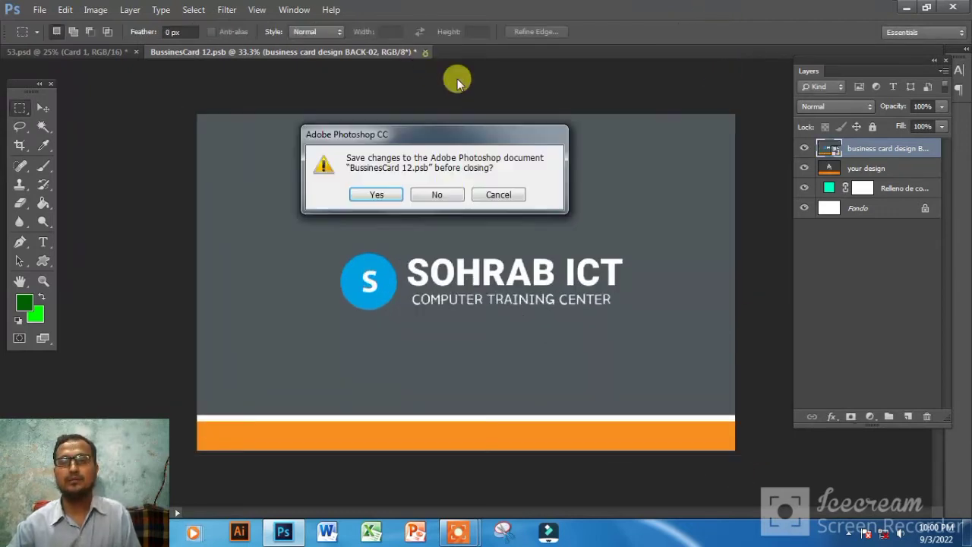
pyautogui.click(382, 196)
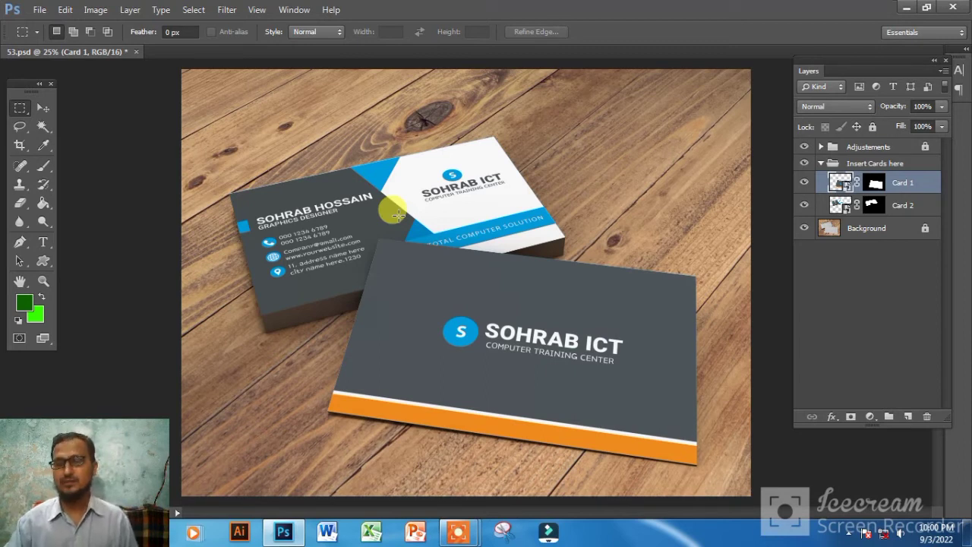
pyautogui.moveTo(456, 538)
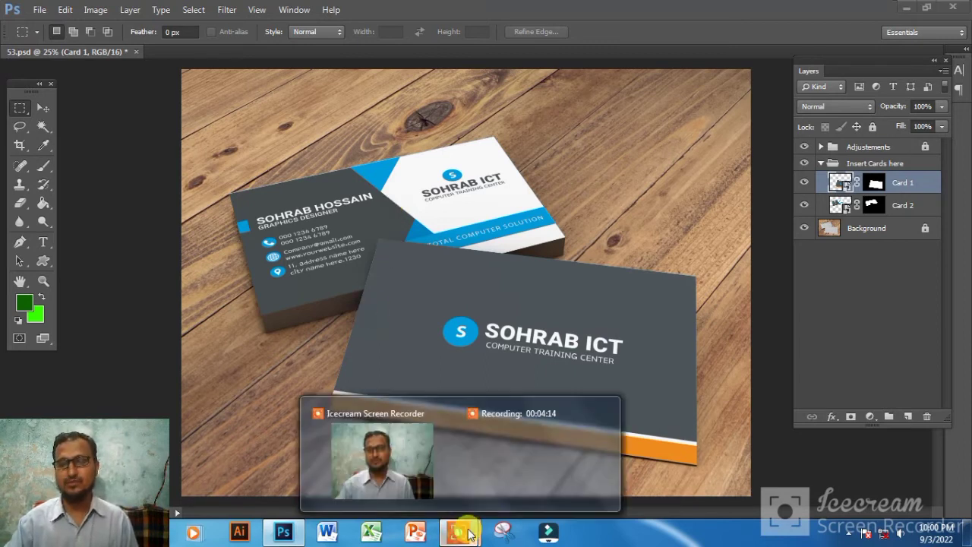
pyautogui.click(541, 475)
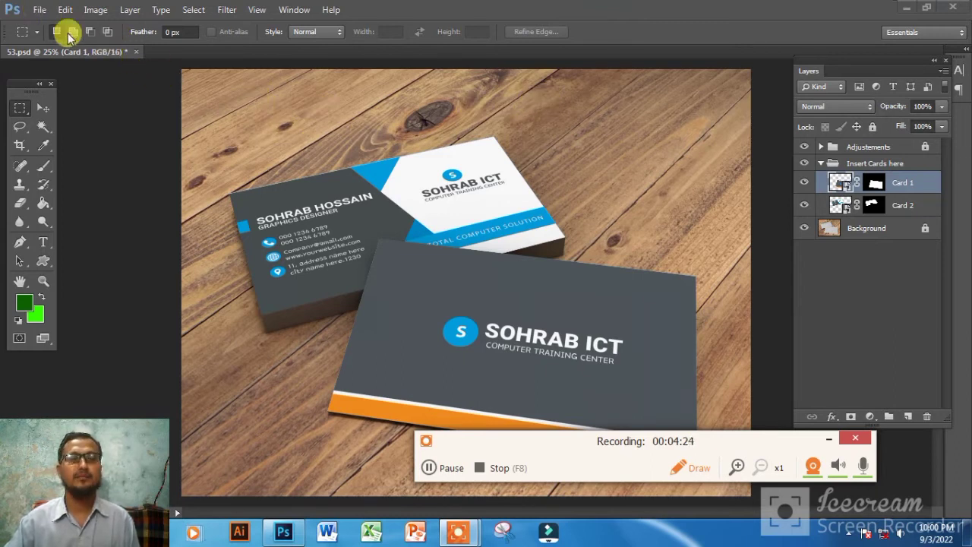
# Save the changes to the 53.psd mockup and close it.
pyautogui.click(136, 52)
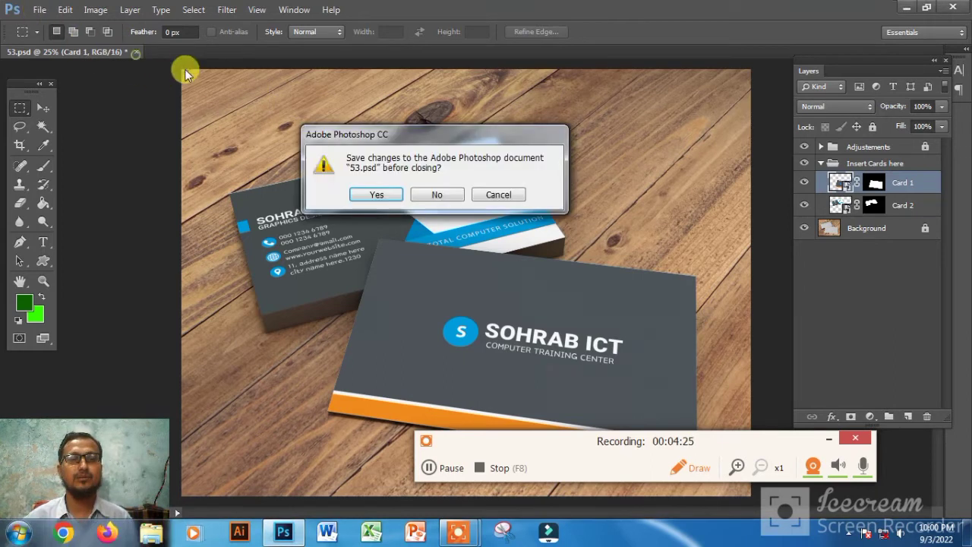
pyautogui.click(373, 196)
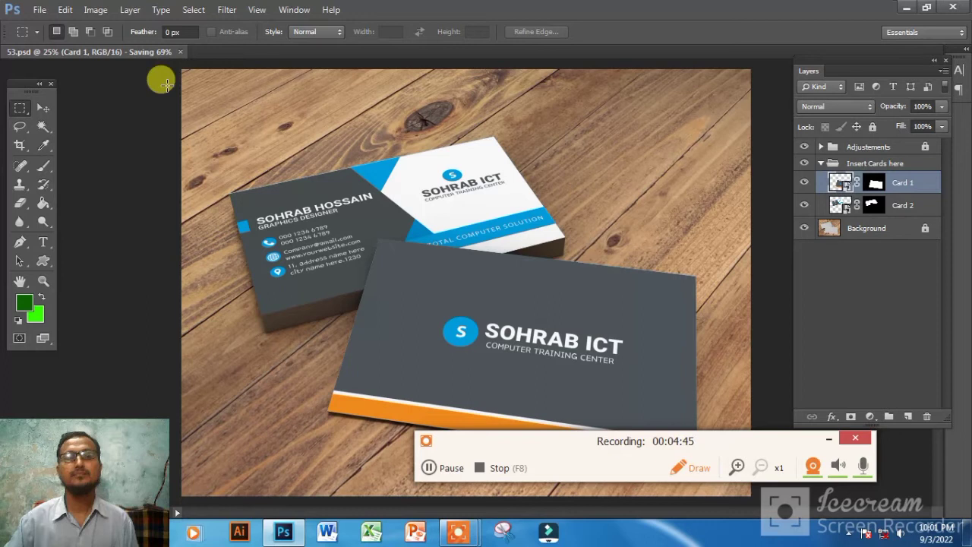
pyautogui.click(180, 52)
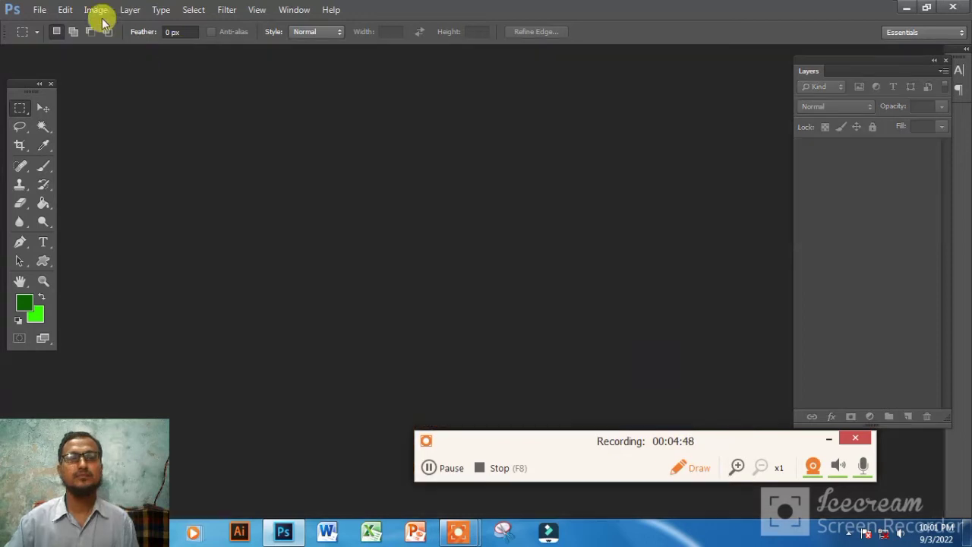
# Open the My Own Mockup PSD file from the Desktop.
pyautogui.click(37, 10)
pyautogui.click(36, 37)
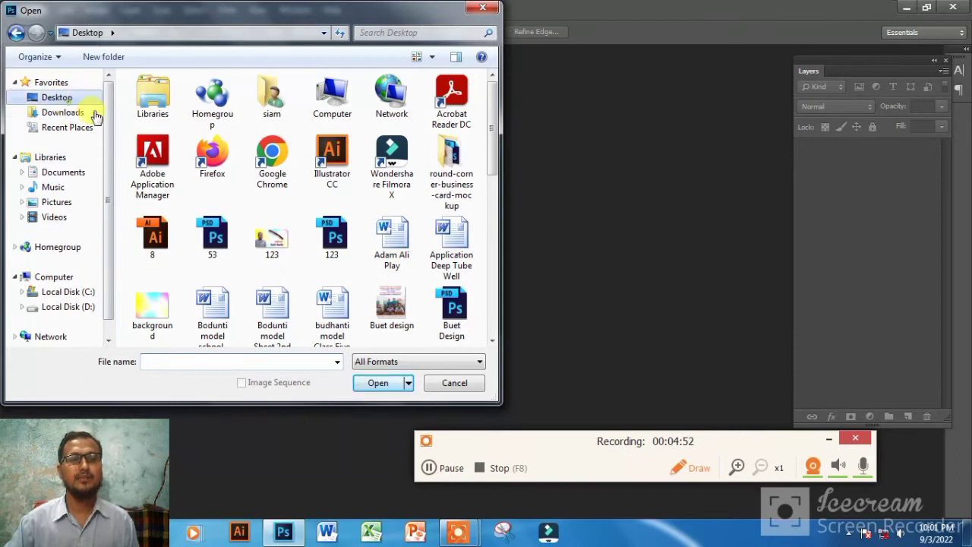
pyautogui.moveTo(492, 112); pyautogui.dragTo(490, 264)
pyautogui.click(213, 199)
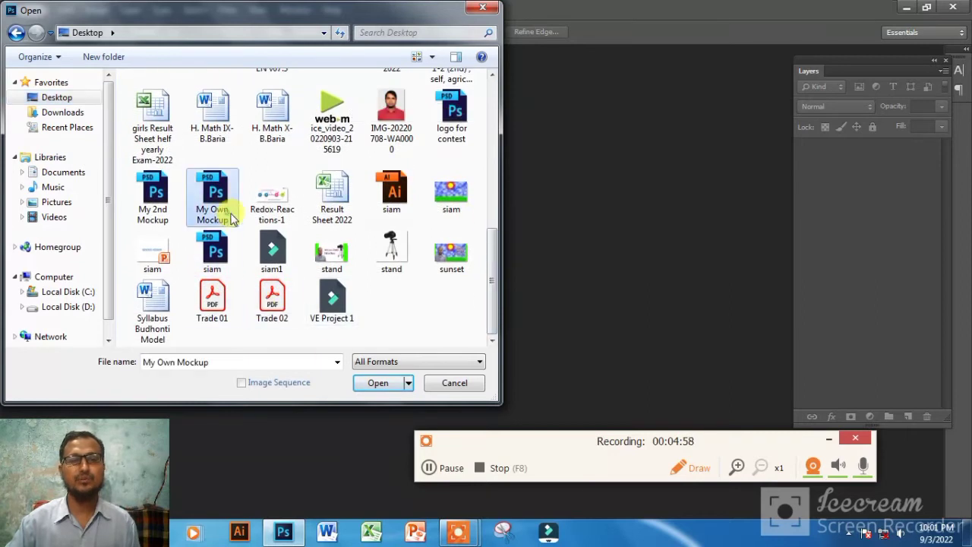
pyautogui.click(380, 384)
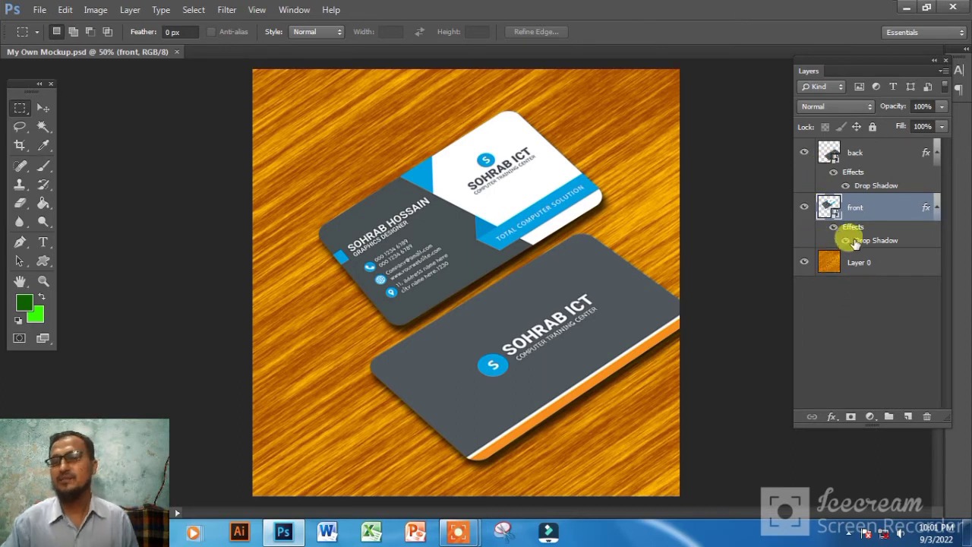
pyautogui.click(467, 536)
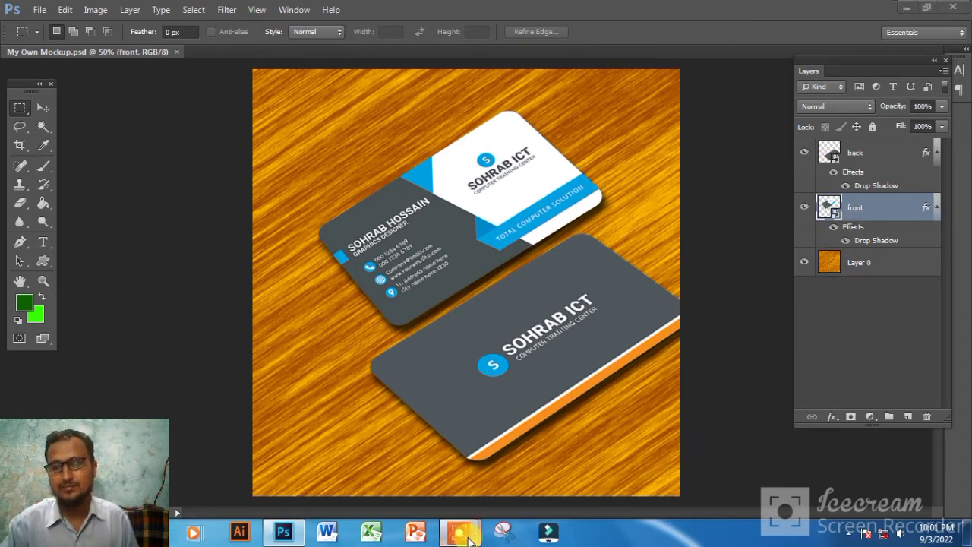
pyautogui.click(522, 445)
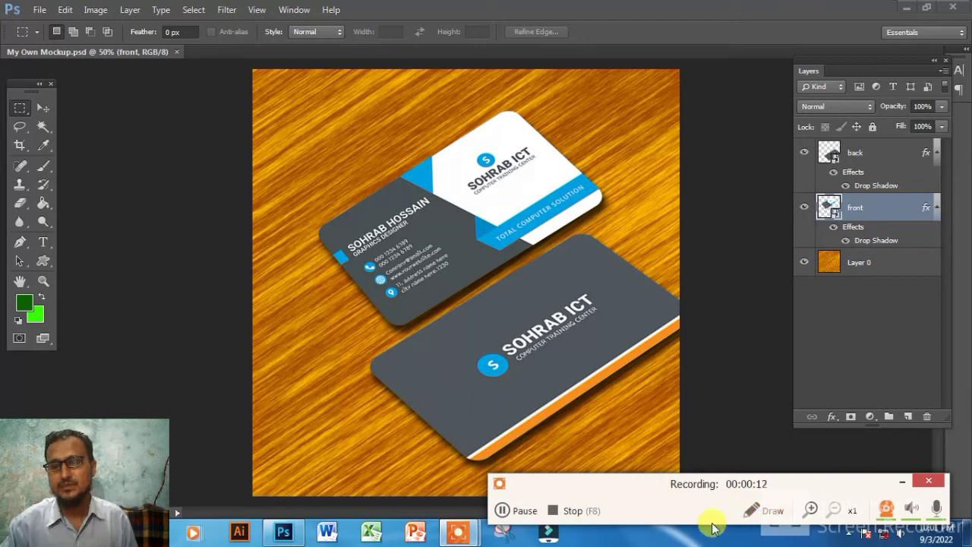
pyautogui.moveTo(465, 535)
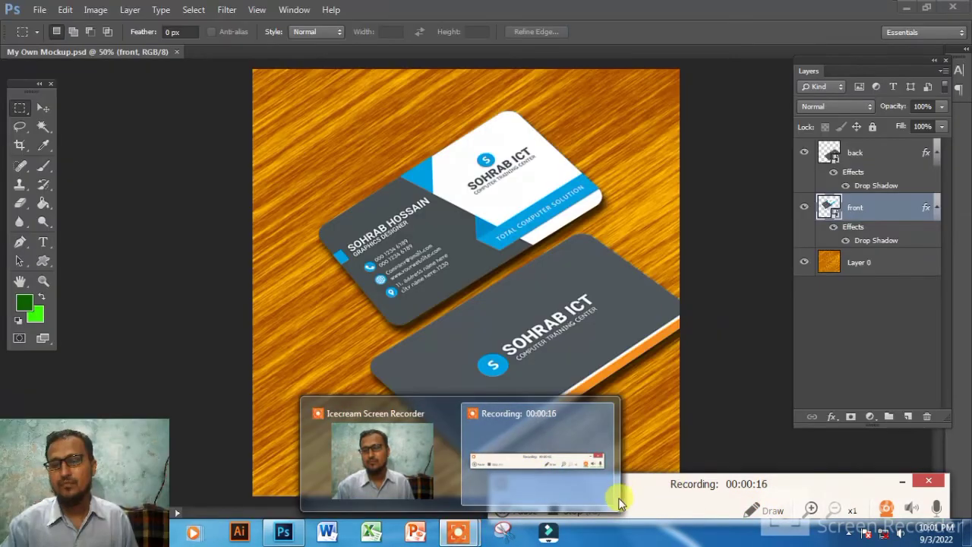
pyautogui.moveTo(671, 496); pyautogui.dragTo(656, 459)
pyautogui.click(746, 479)
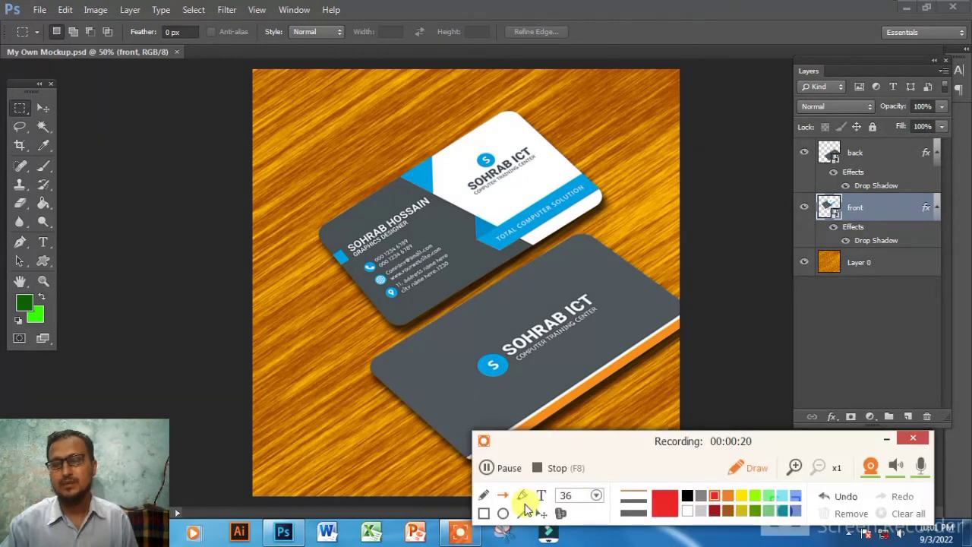
pyautogui.moveTo(756, 267); pyautogui.dragTo(834, 214)
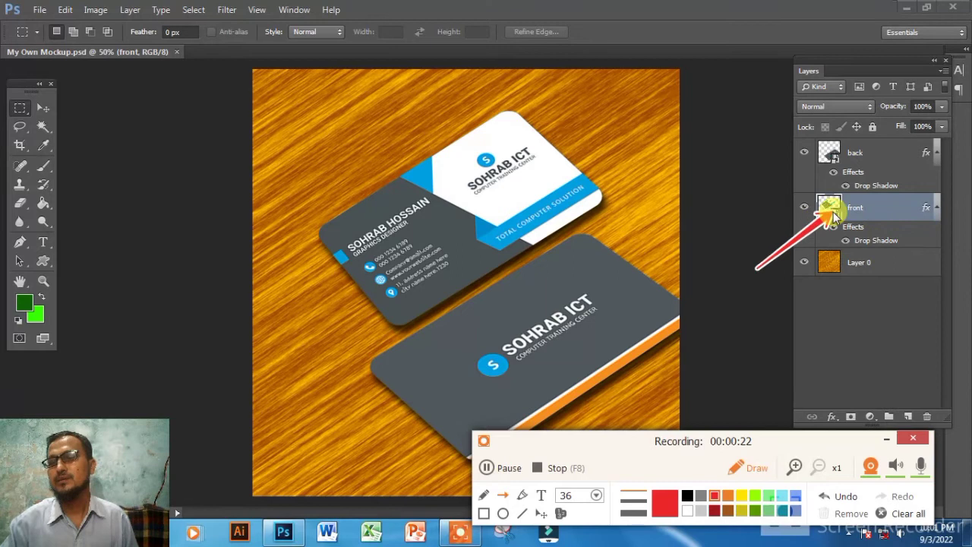
pyautogui.moveTo(743, 194)
pyautogui.mouseDown()
pyautogui.moveTo(840, 137)
pyautogui.moveTo(839, 156)
pyautogui.mouseUp()
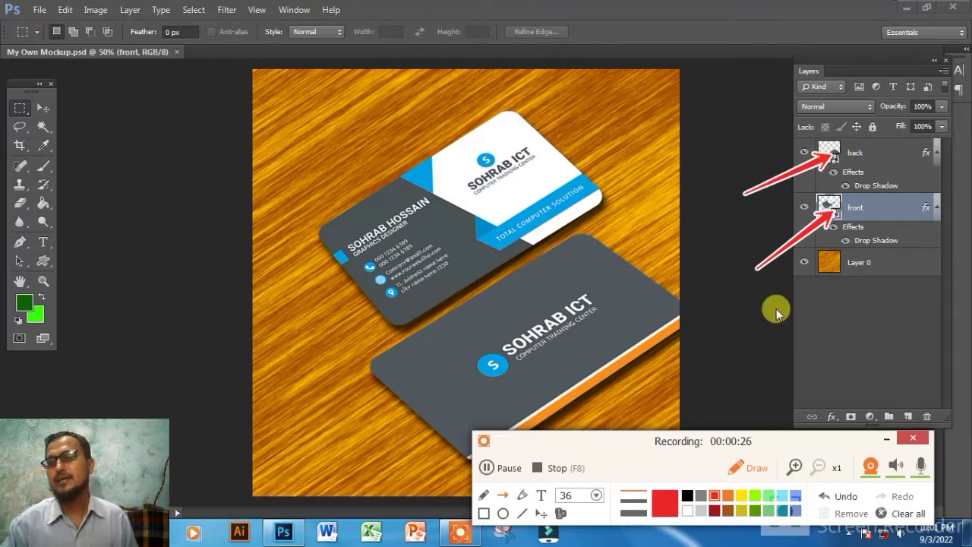
pyautogui.click(905, 514)
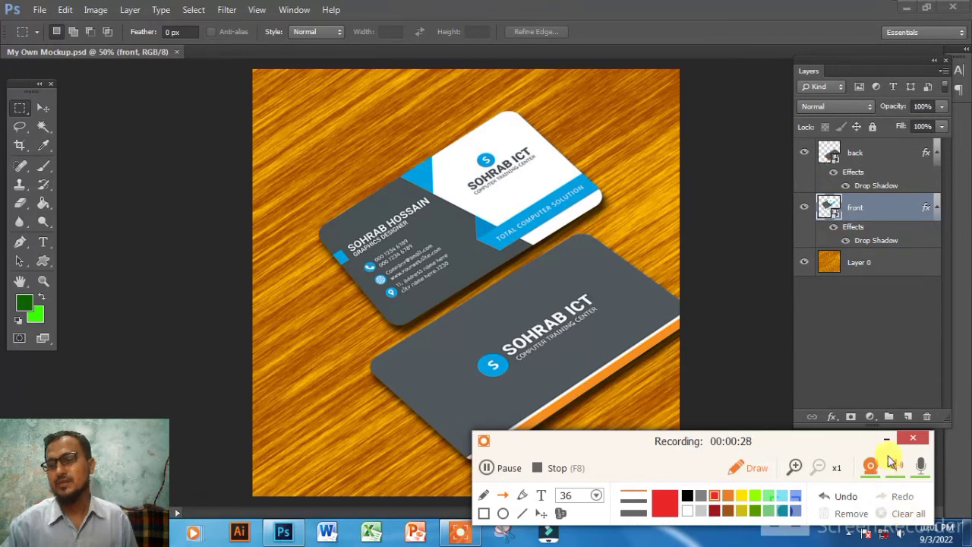
pyautogui.click(911, 438)
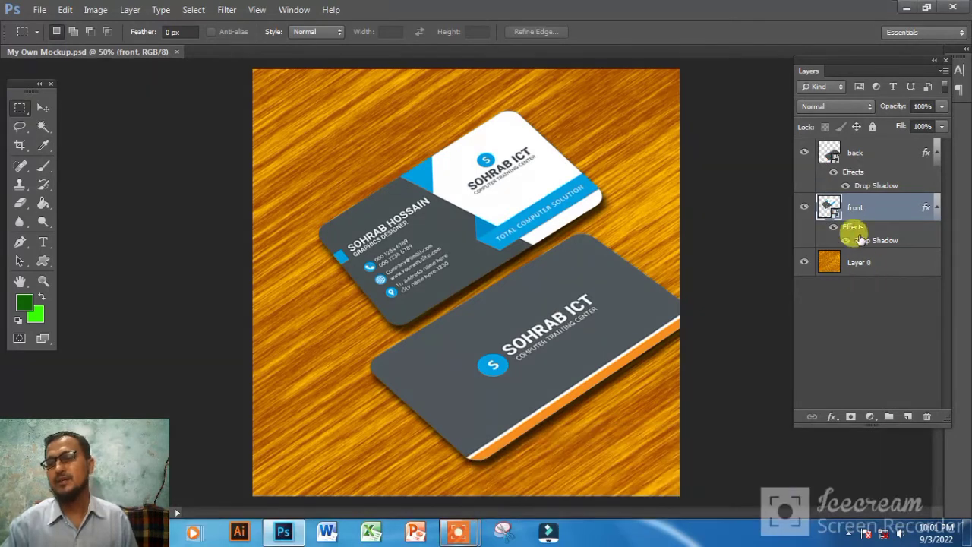
# Open the contents of the front smart object and delete its existing business card design FRONT-01 layer.
pyautogui.doubleClick(836, 215)
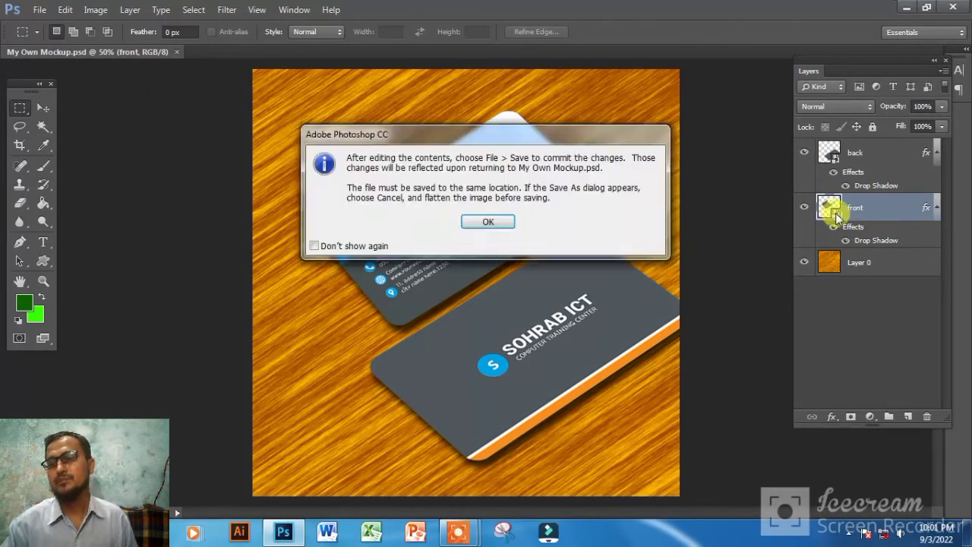
pyautogui.click(489, 221)
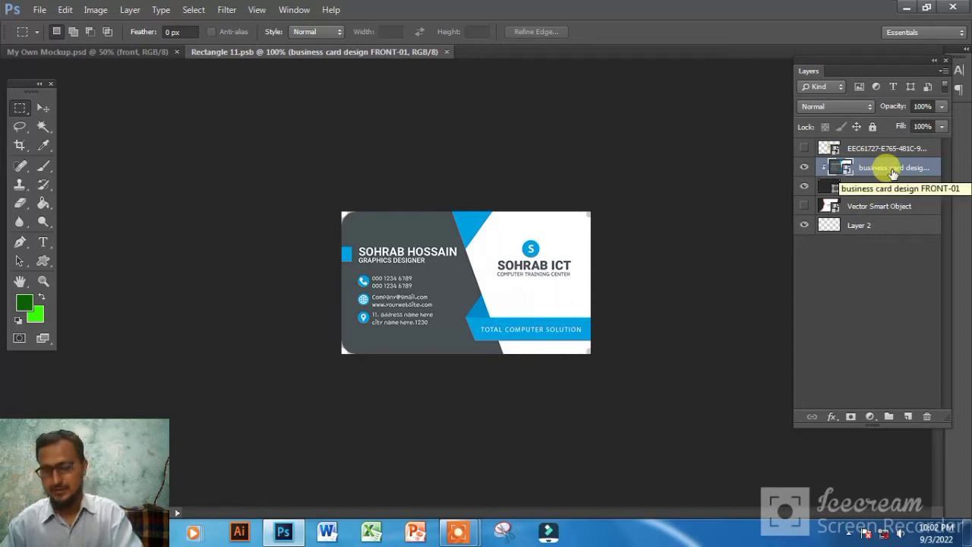
pyautogui.press('Delete')
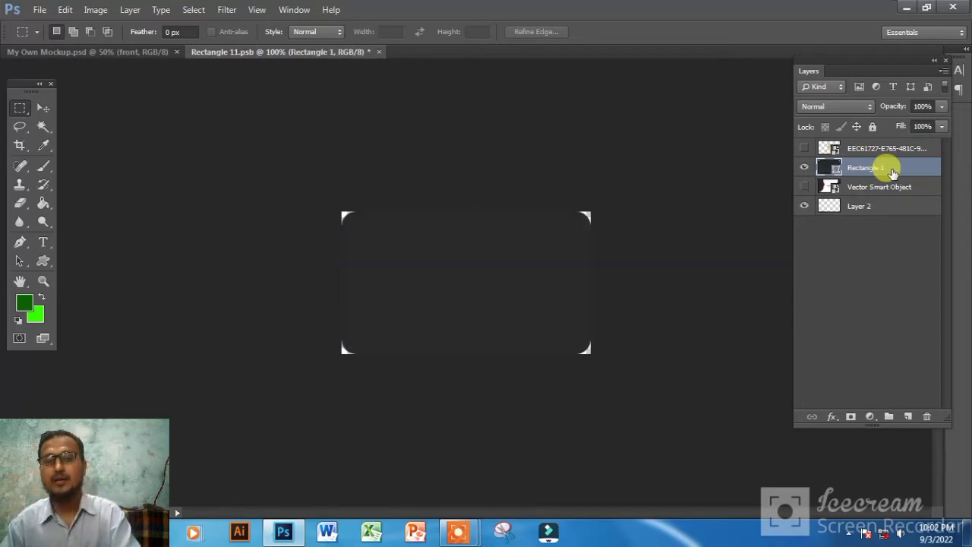
# Place the business card design FRONT-01 image above Rectangle 1, scale it from its centre to about 98% to cover the card, and commit it.
pyautogui.click(38, 10)
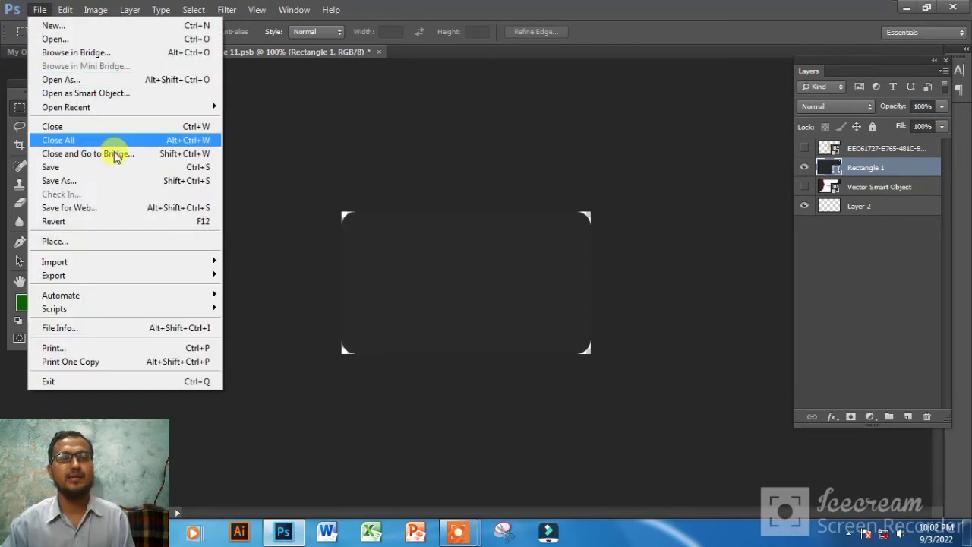
pyautogui.click(108, 242)
pyautogui.moveTo(495, 112); pyautogui.dragTo(492, 163)
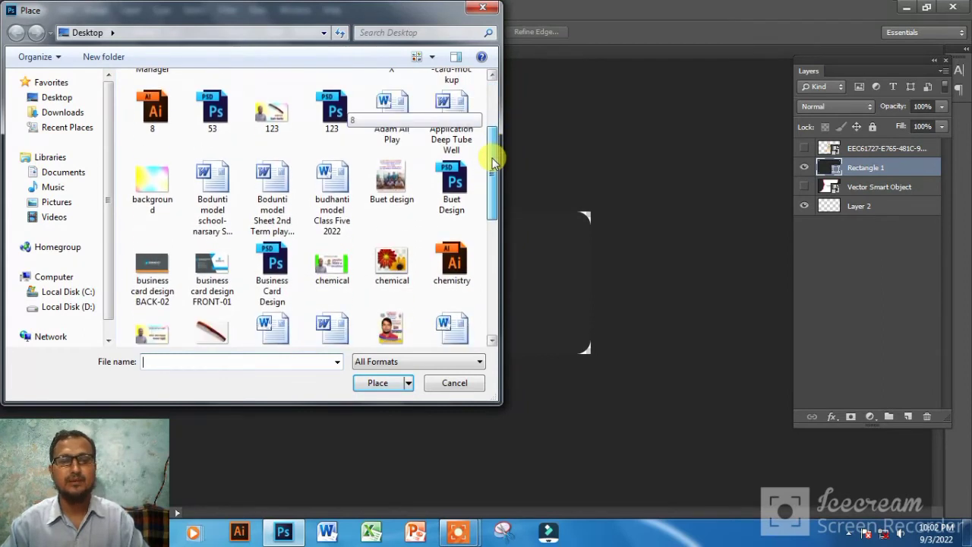
pyautogui.click(221, 304)
pyautogui.click(380, 383)
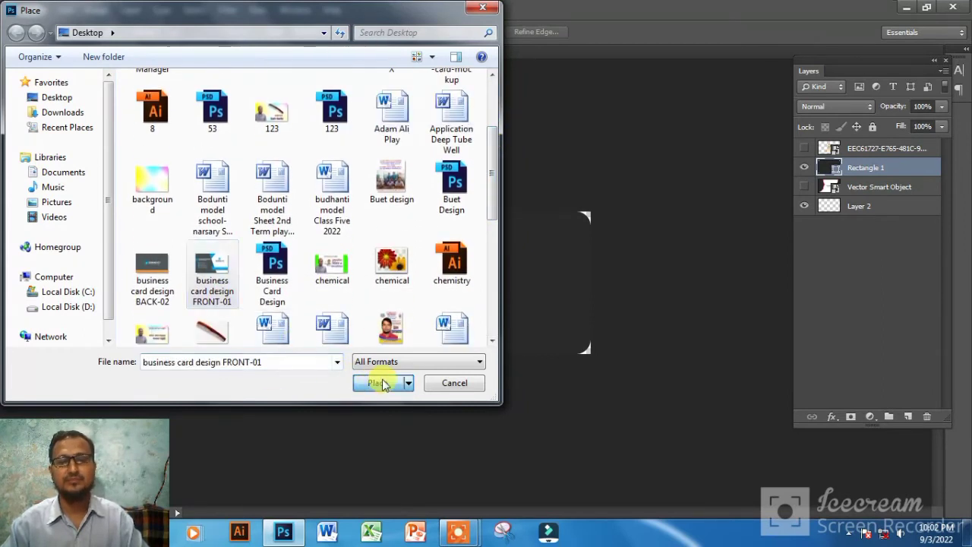
pyautogui.moveTo(582, 351); pyautogui.dragTo(592, 357)
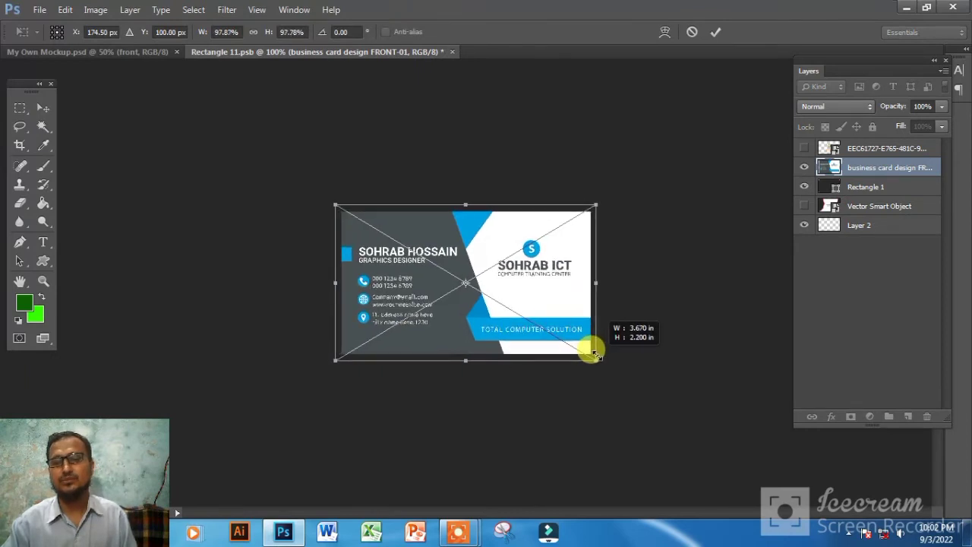
pyautogui.click(714, 31)
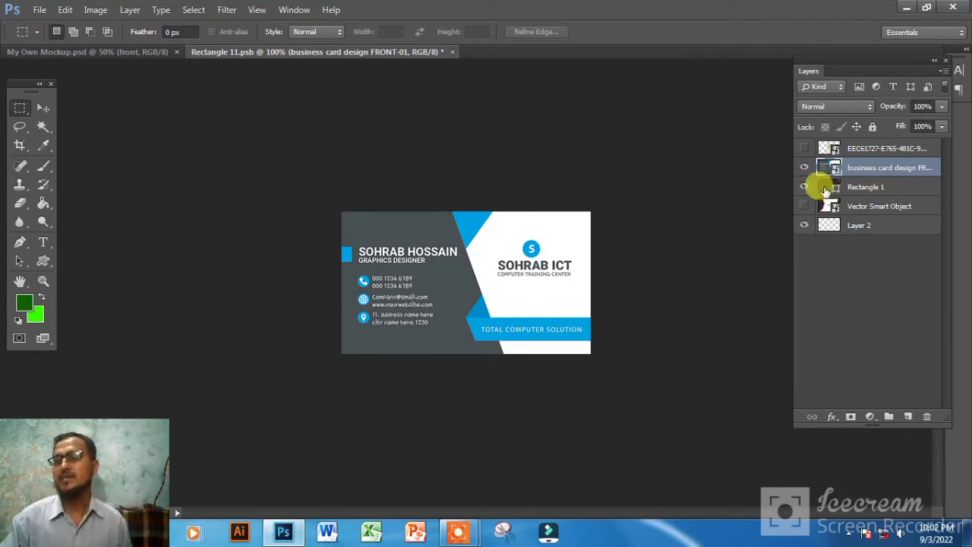
# Clip the placed front design to Rectangle 1, and close Rectangle 11.psb with its changes saved.
pyautogui.rightClick(871, 168)
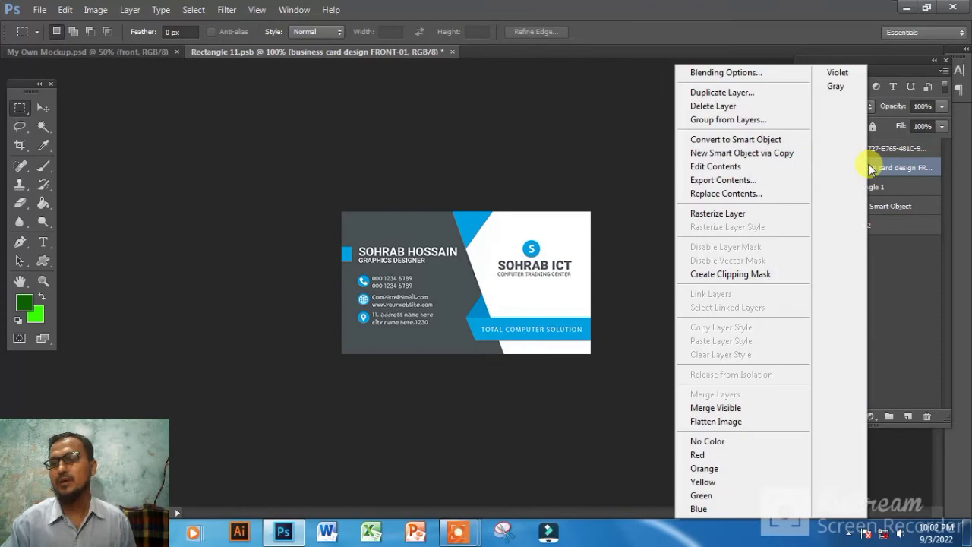
pyautogui.click(771, 274)
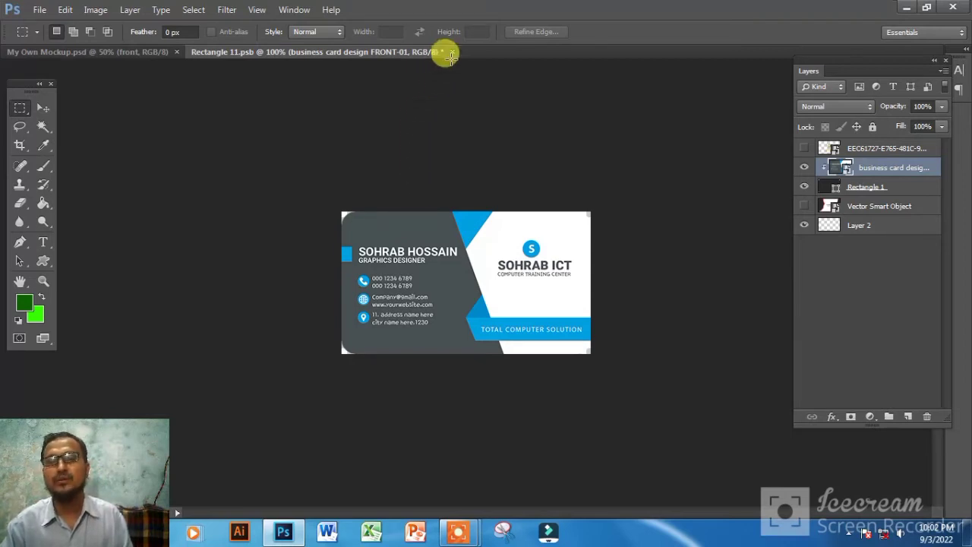
pyautogui.click(452, 53)
pyautogui.click(383, 195)
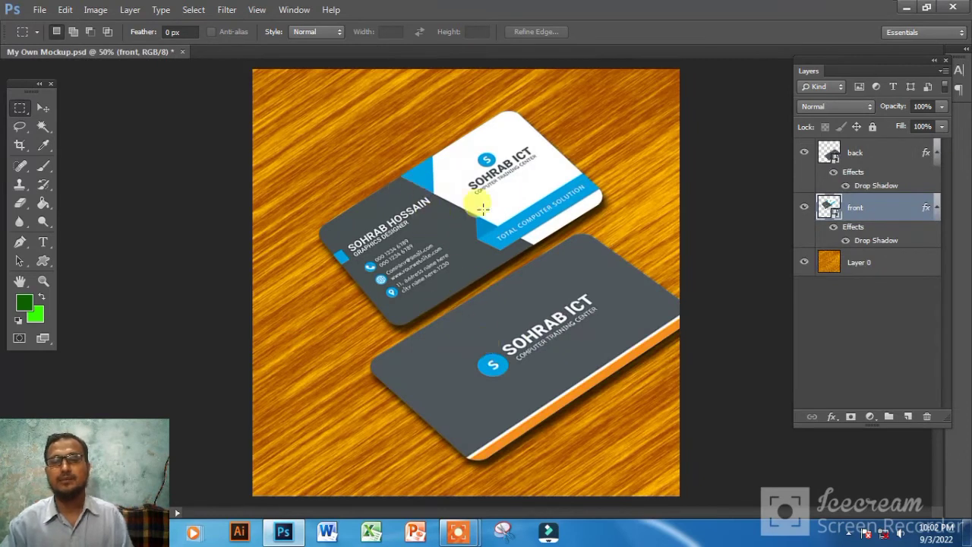
# Open the contents of the back smart object and delete its existing business card design BACK-02 layer.
pyautogui.doubleClick(830, 155)
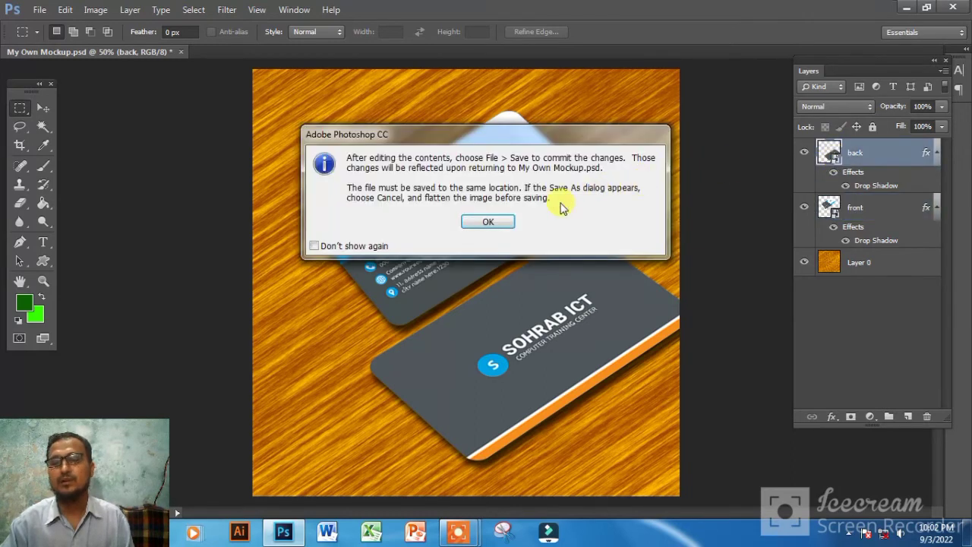
pyautogui.click(489, 222)
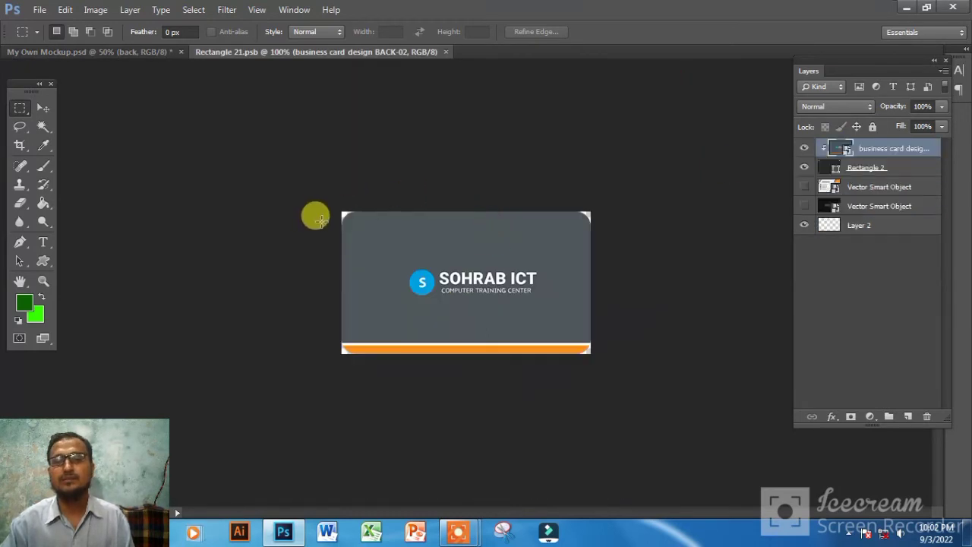
pyautogui.press('Delete')
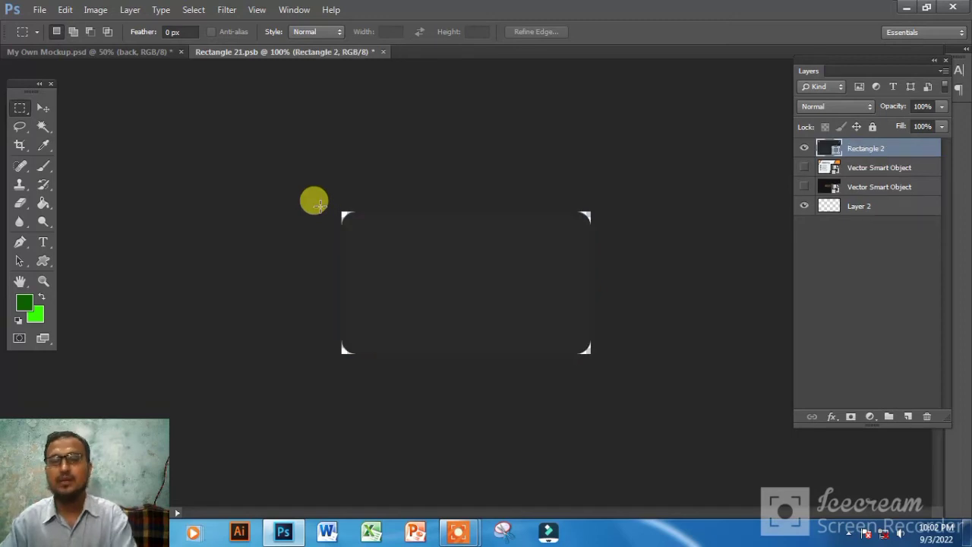
# Place the business card design BACK-02 image above Rectangle 2, scale it from its centre to about 97% to cover the card, and commit it.
pyautogui.click(38, 10)
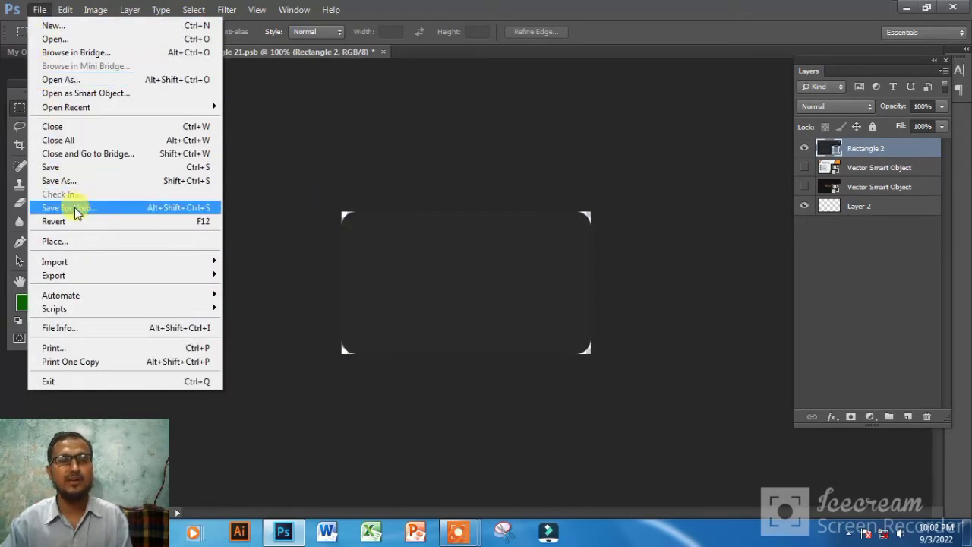
pyautogui.click(75, 240)
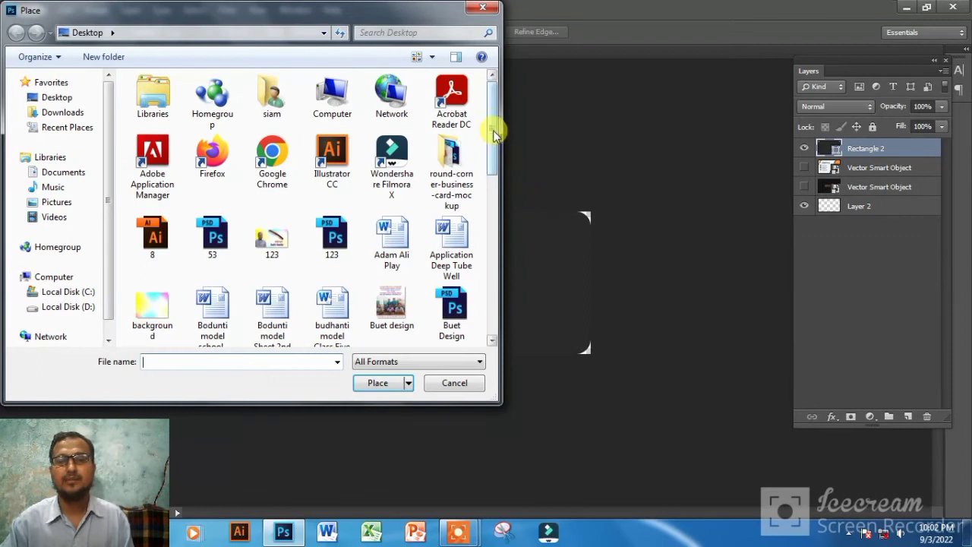
pyautogui.scroll(-3, 494, 137)
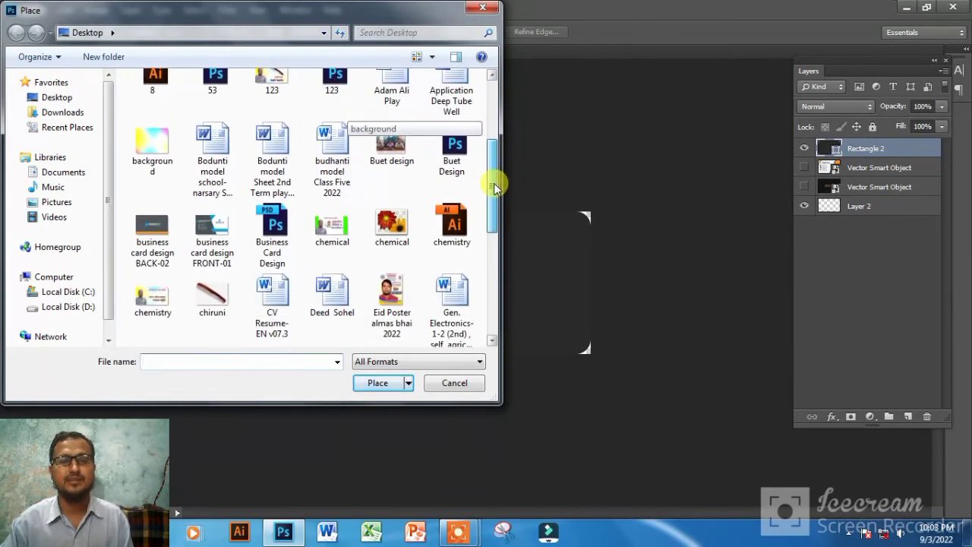
pyautogui.click(161, 242)
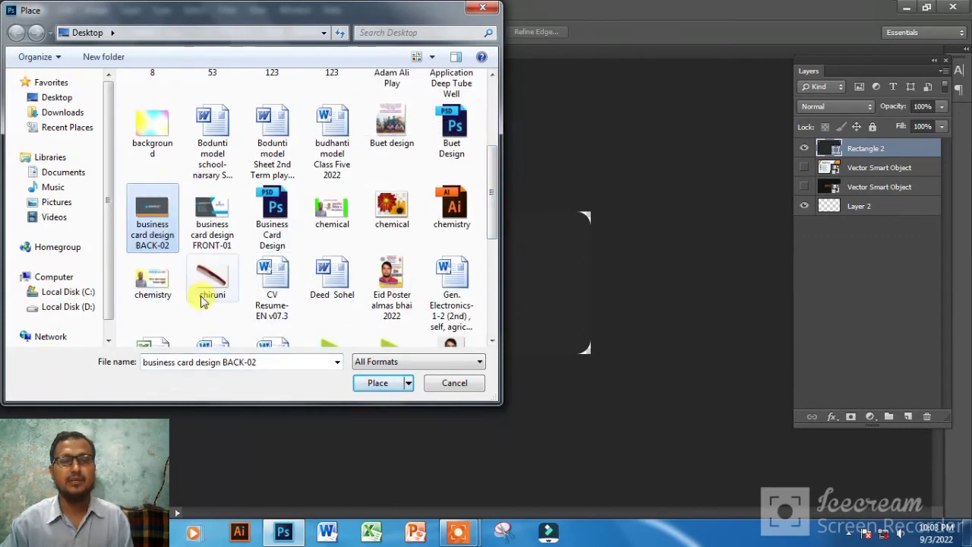
pyautogui.click(379, 383)
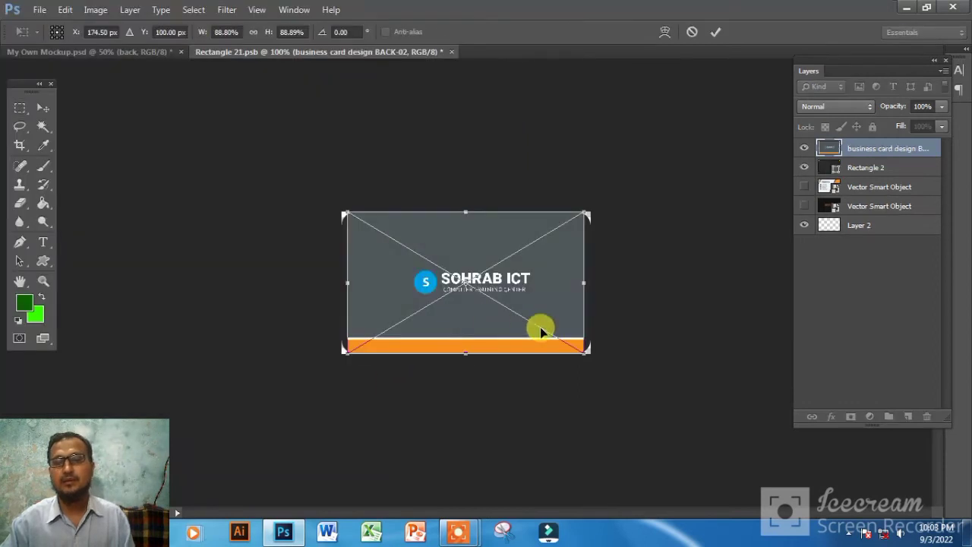
pyautogui.moveTo(582, 351); pyautogui.dragTo(593, 358)
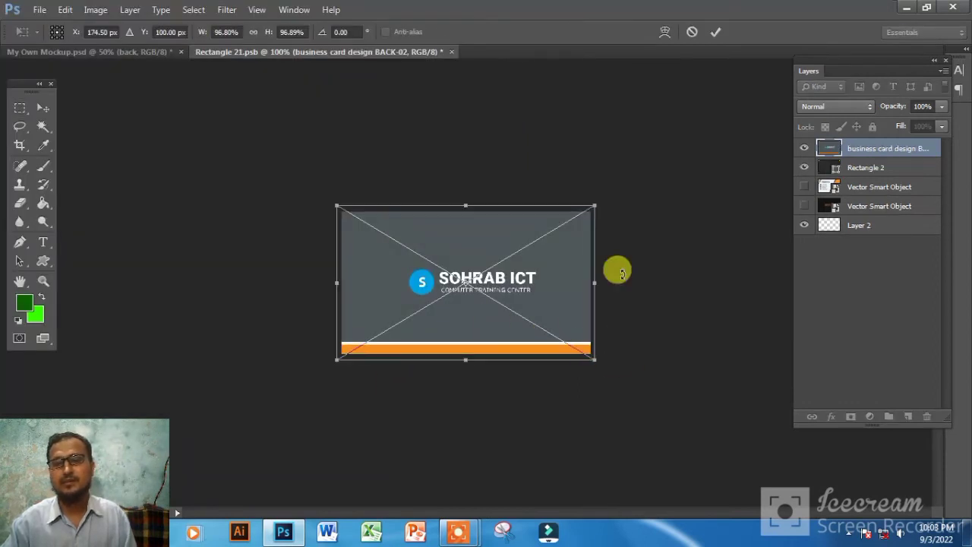
pyautogui.click(718, 34)
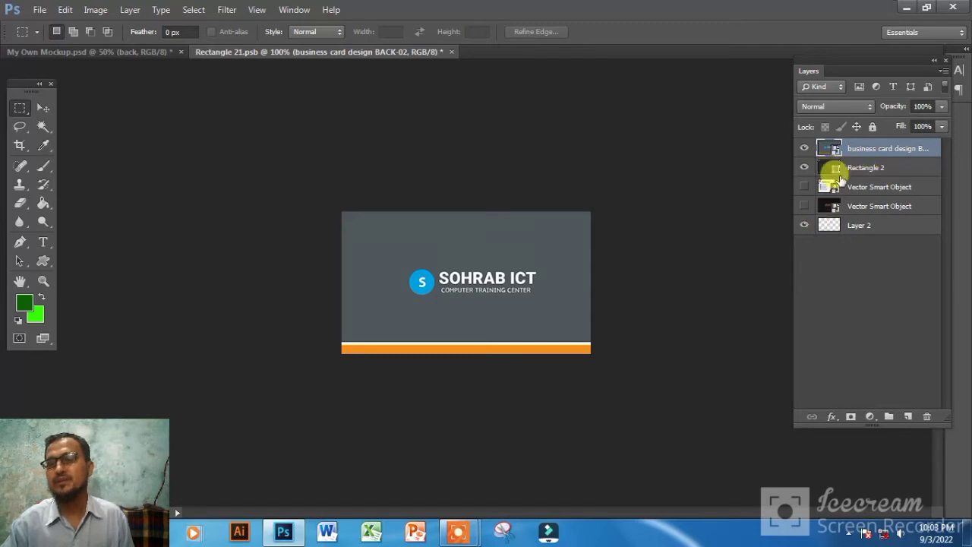
# Clip the placed back design to Rectangle 2, and close Rectangle 21.psb with its changes saved.
pyautogui.rightClick(869, 155)
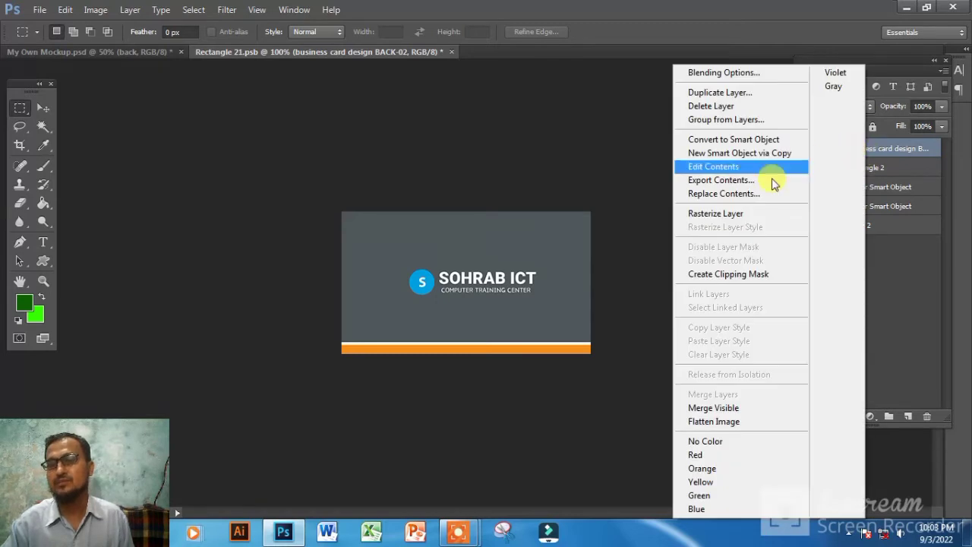
pyautogui.click(759, 275)
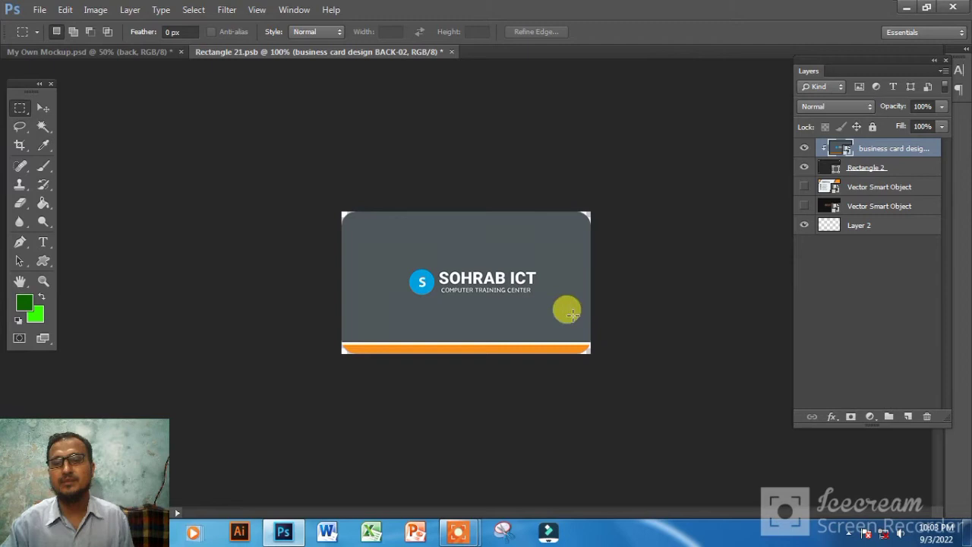
pyautogui.click(452, 51)
pyautogui.click(378, 194)
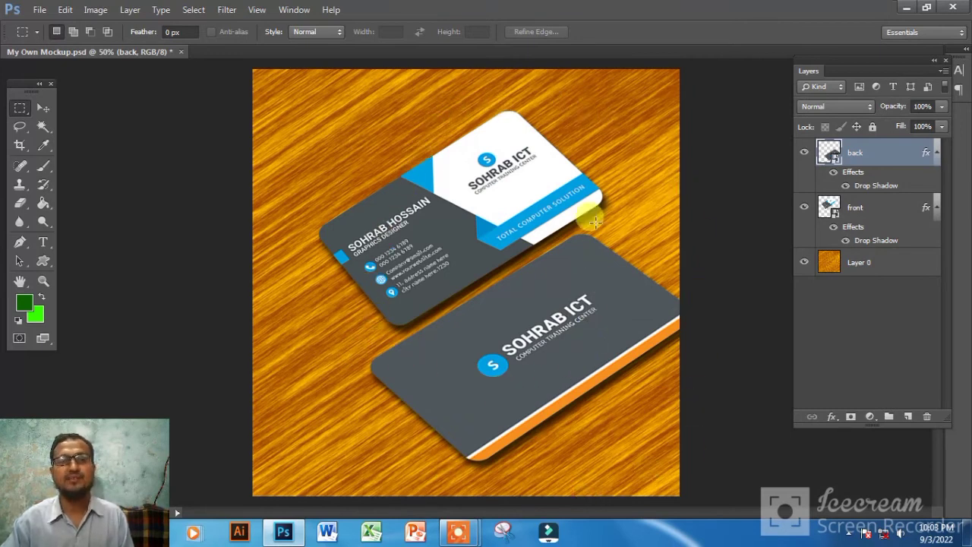
# Close My Own Mockup.psd with its changes saved, and open My 2nd Mockup.psd from the Desktop folder.
pyautogui.click(180, 53)
pyautogui.click(383, 195)
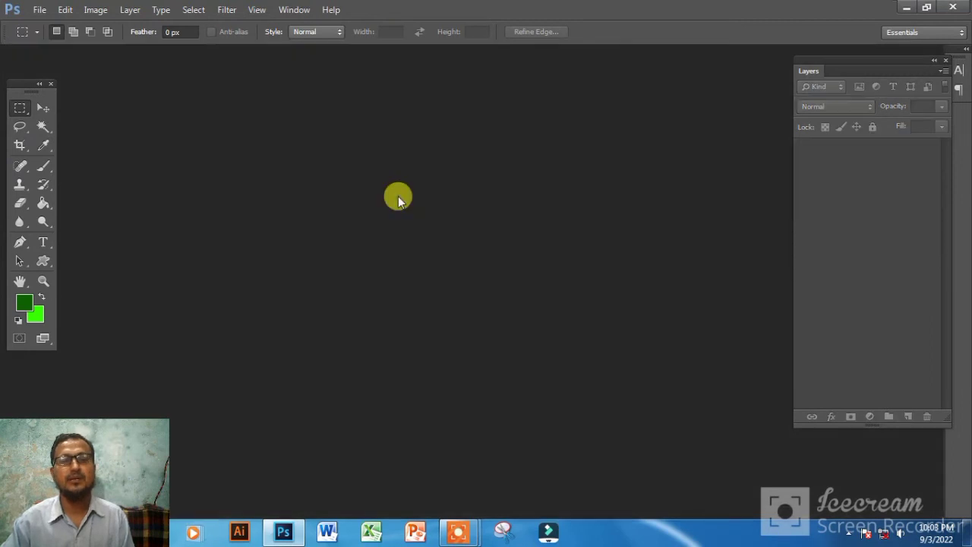
pyautogui.click(43, 11)
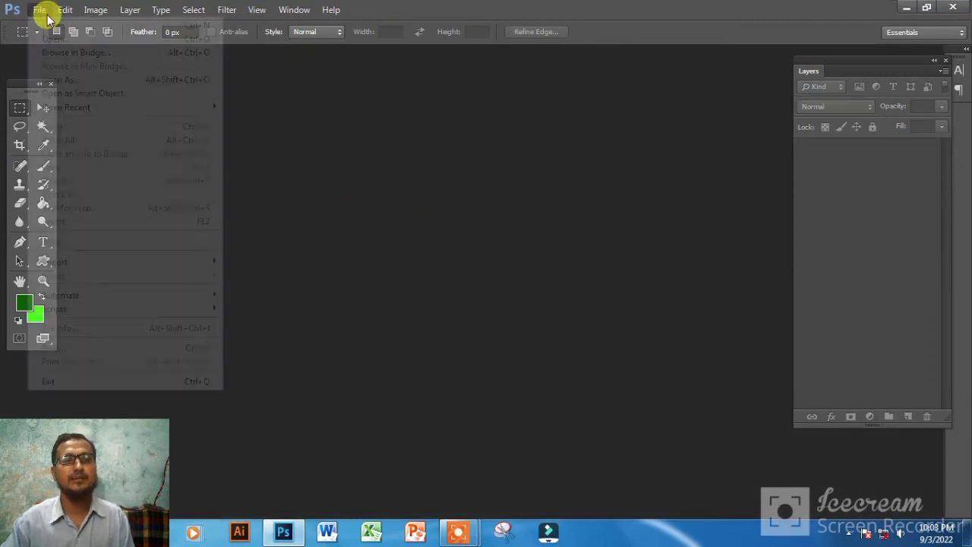
pyautogui.click(50, 40)
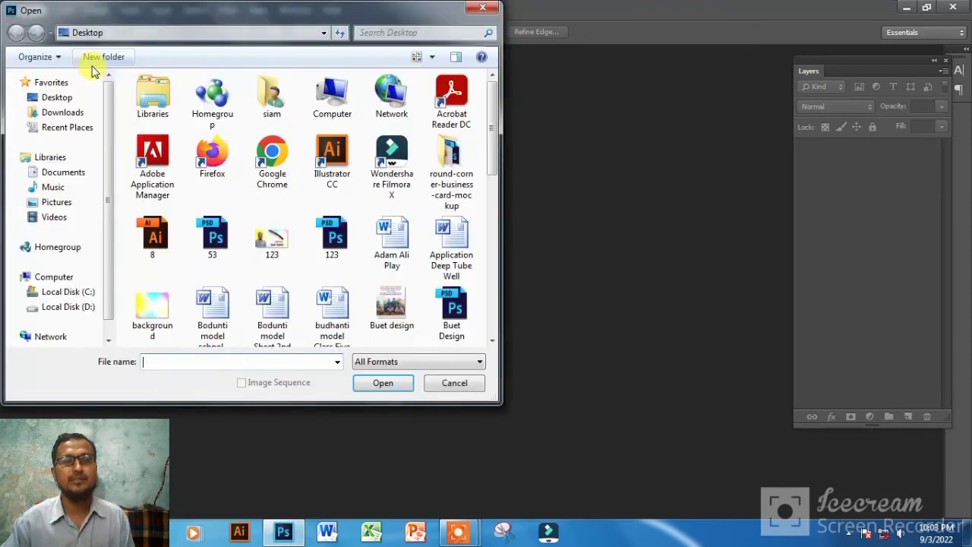
pyautogui.moveTo(494, 113); pyautogui.dragTo(482, 238)
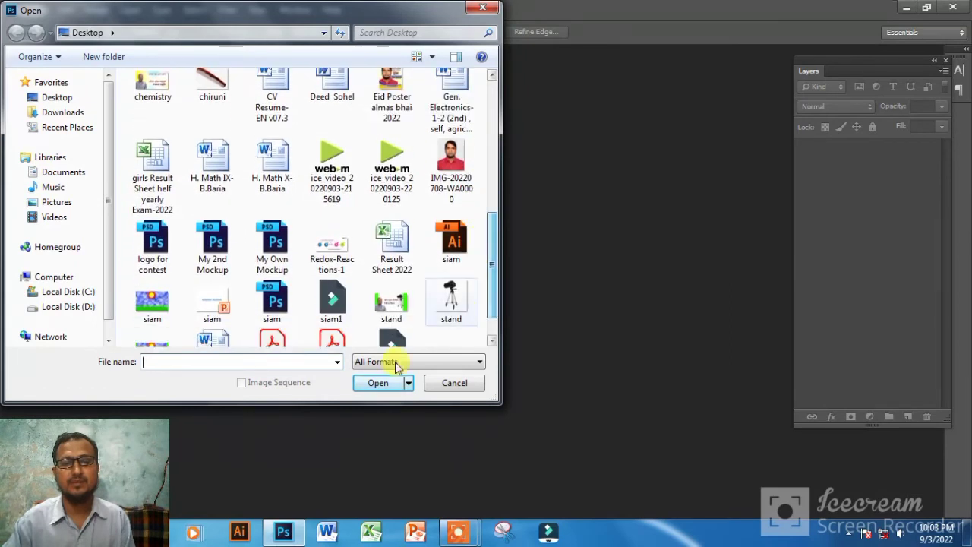
pyautogui.click(209, 264)
pyautogui.click(373, 386)
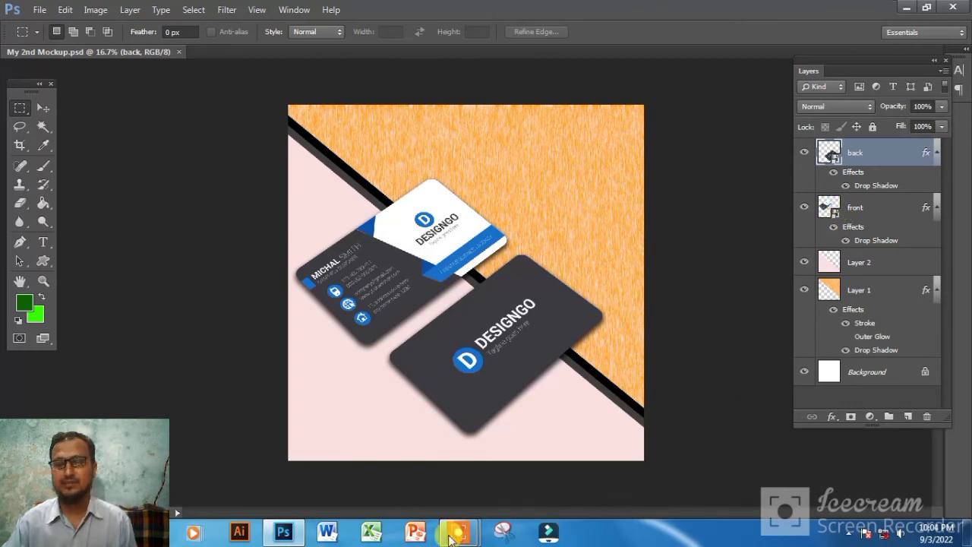
pyautogui.click(504, 464)
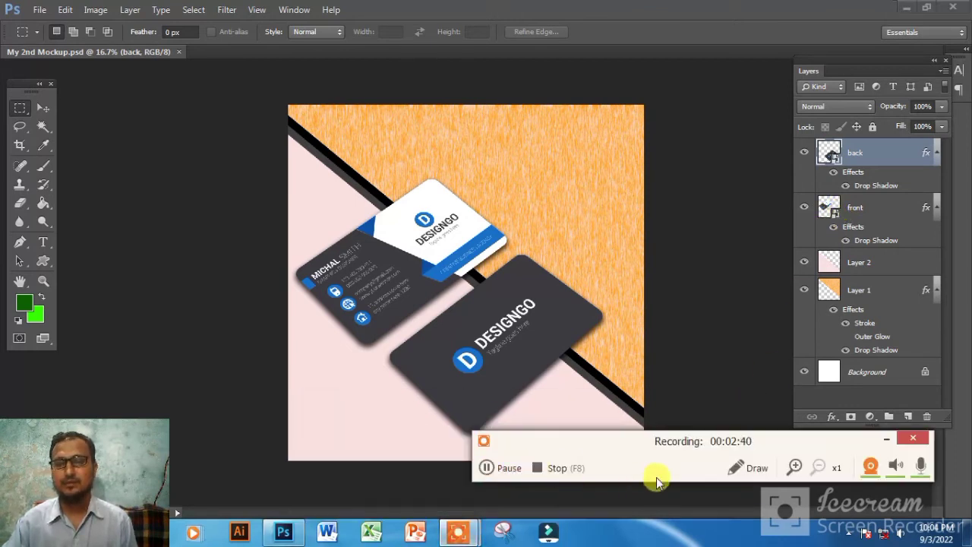
pyautogui.click(749, 468)
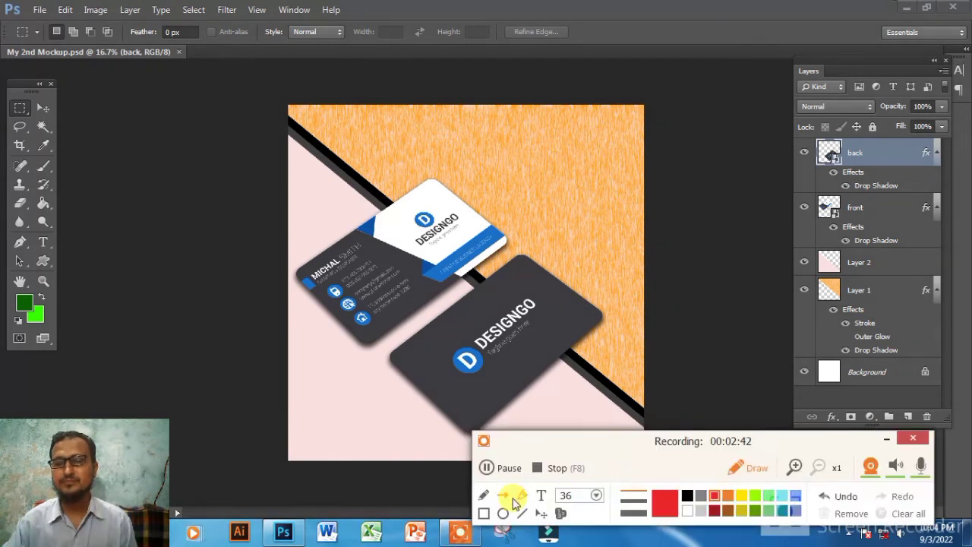
pyautogui.moveTo(761, 275); pyautogui.dragTo(839, 216)
pyautogui.moveTo(705, 268)
pyautogui.mouseDown()
pyautogui.moveTo(827, 152)
pyautogui.moveTo(839, 156)
pyautogui.mouseUp()
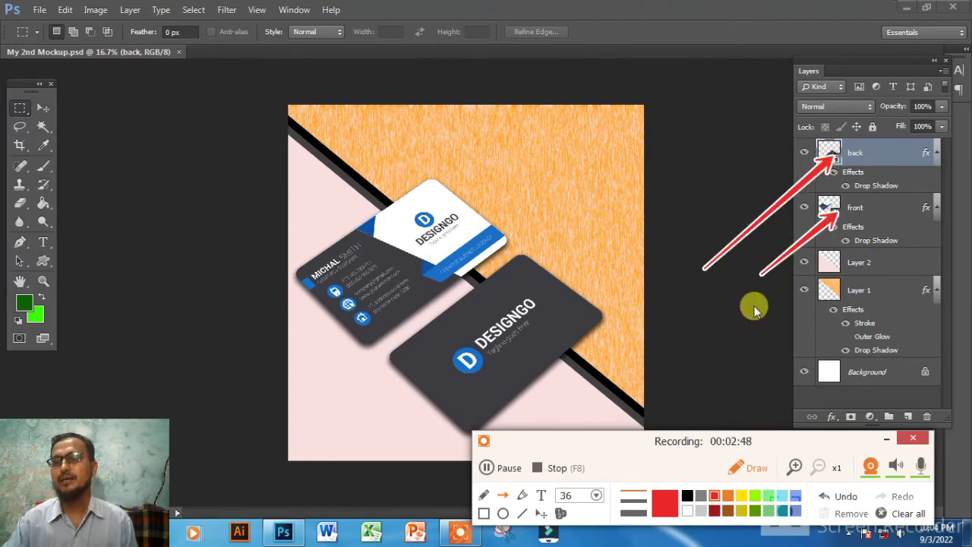
pyautogui.click(902, 515)
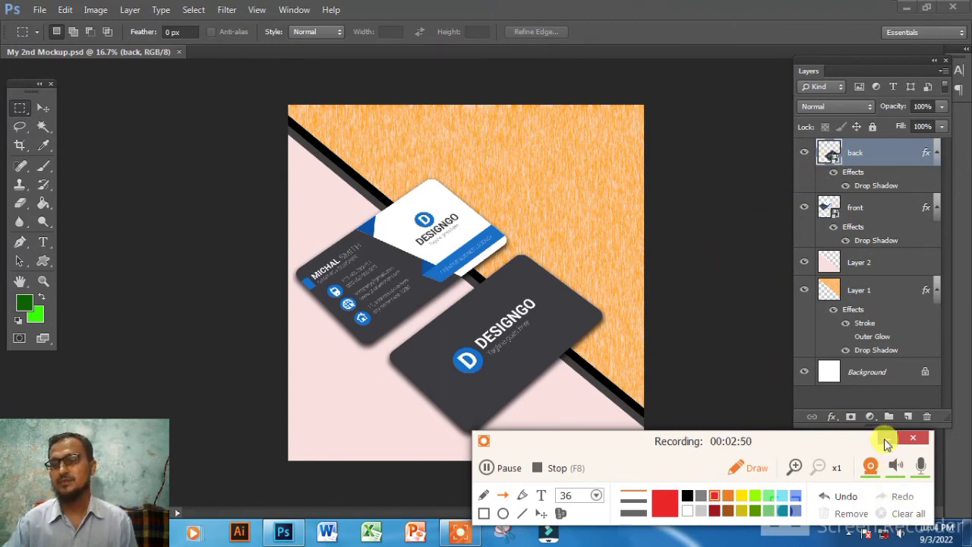
pyautogui.click(886, 442)
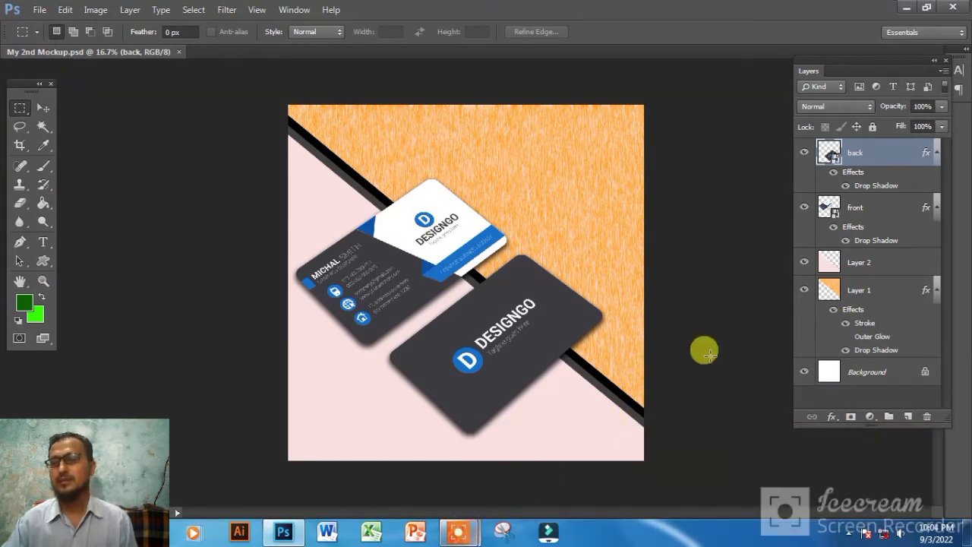
# Open the contents of the front smart object in My 2nd Mockup.psd and delete its Vector Smart Object layer.
pyautogui.doubleClick(831, 214)
pyautogui.click(494, 220)
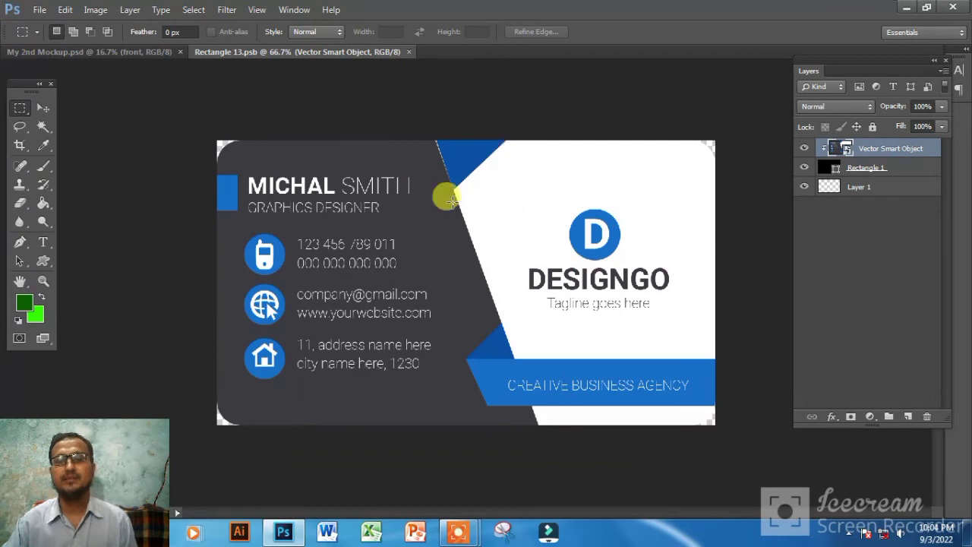
pyautogui.press('Delete')
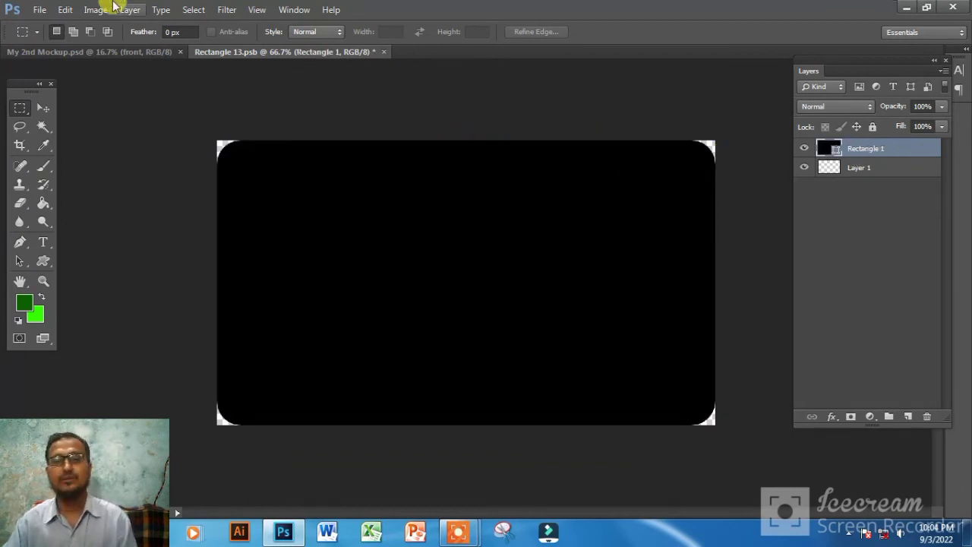
# Place the business card design FRONT-01 image above Rectangle 1, scale it from its centre to about 95% to cover the card, and commit it.
pyautogui.click(36, 11)
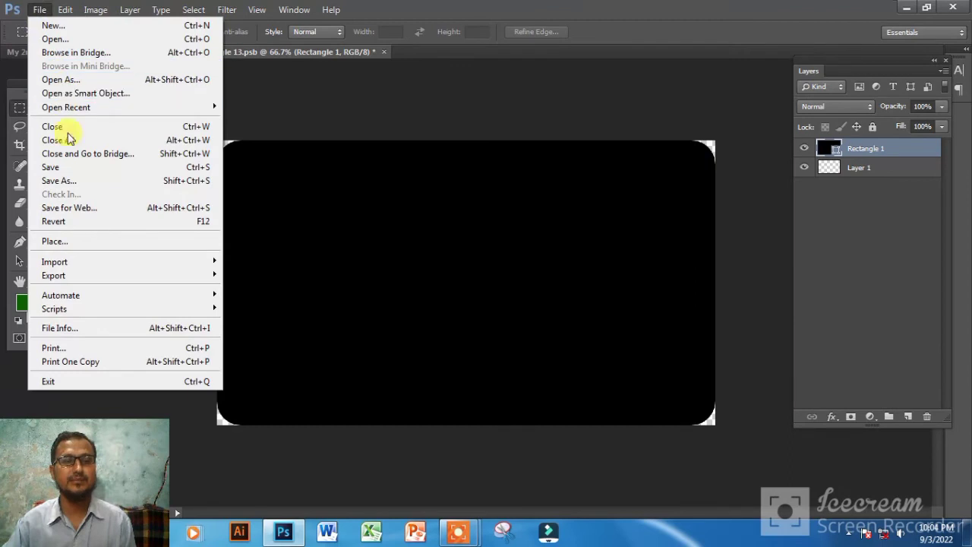
pyautogui.click(81, 243)
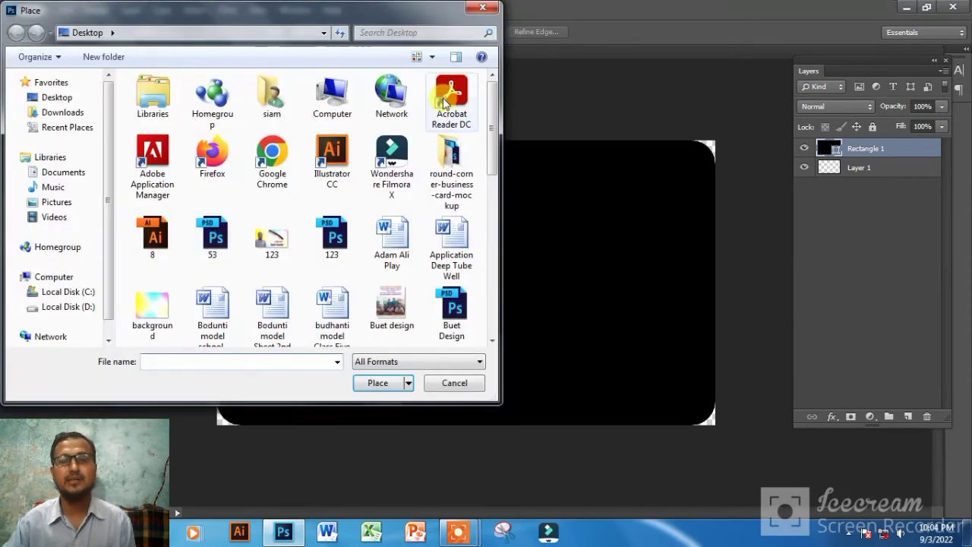
pyautogui.moveTo(494, 102); pyautogui.dragTo(490, 168)
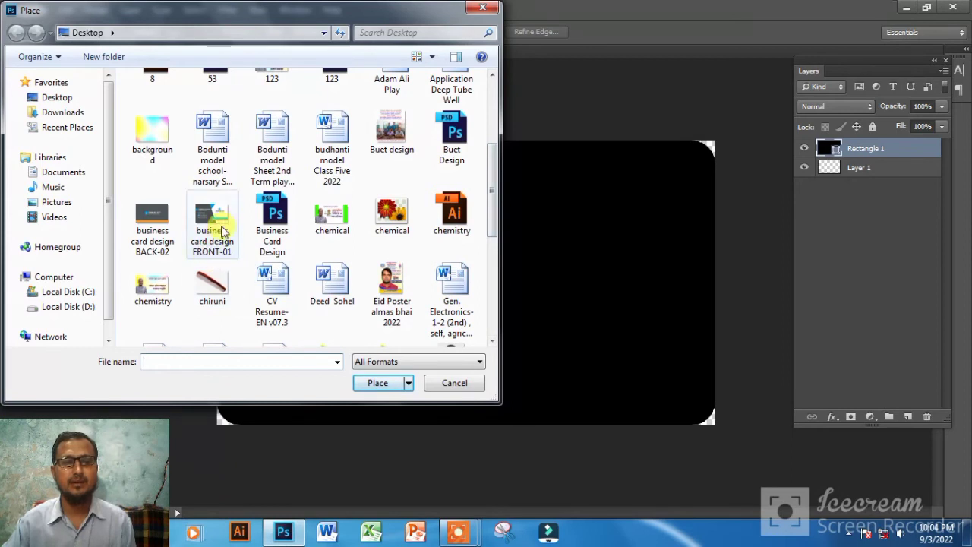
pyautogui.click(218, 250)
pyautogui.click(380, 384)
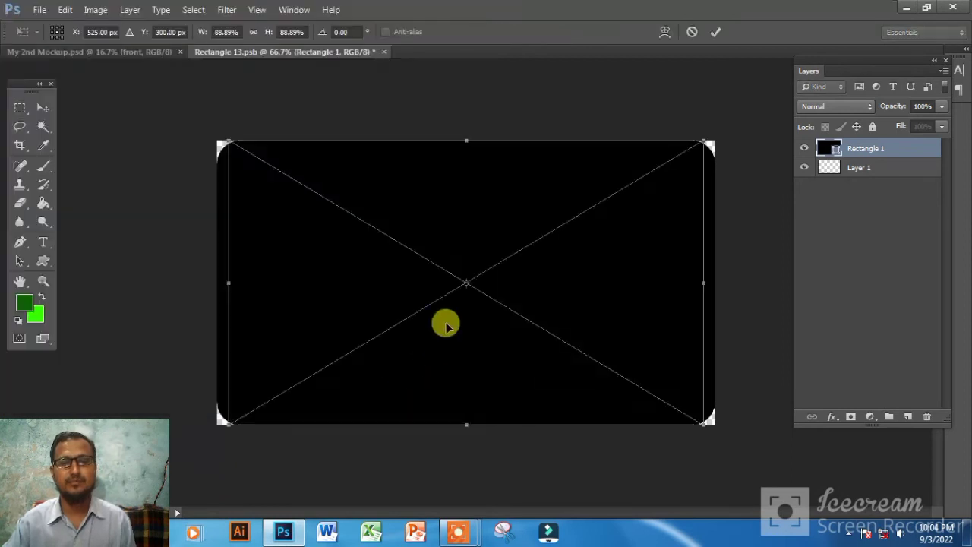
pyautogui.moveTo(704, 422); pyautogui.dragTo(721, 434)
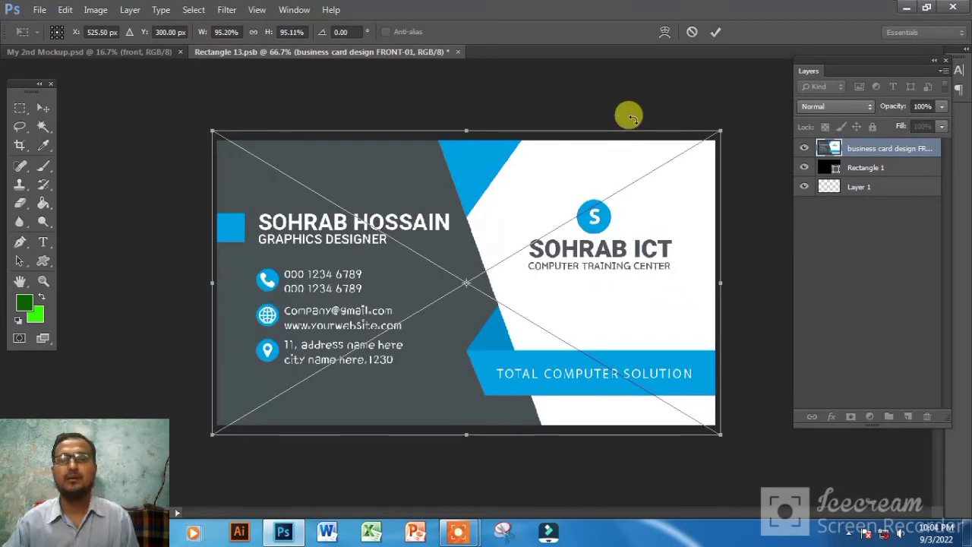
pyautogui.click(712, 31)
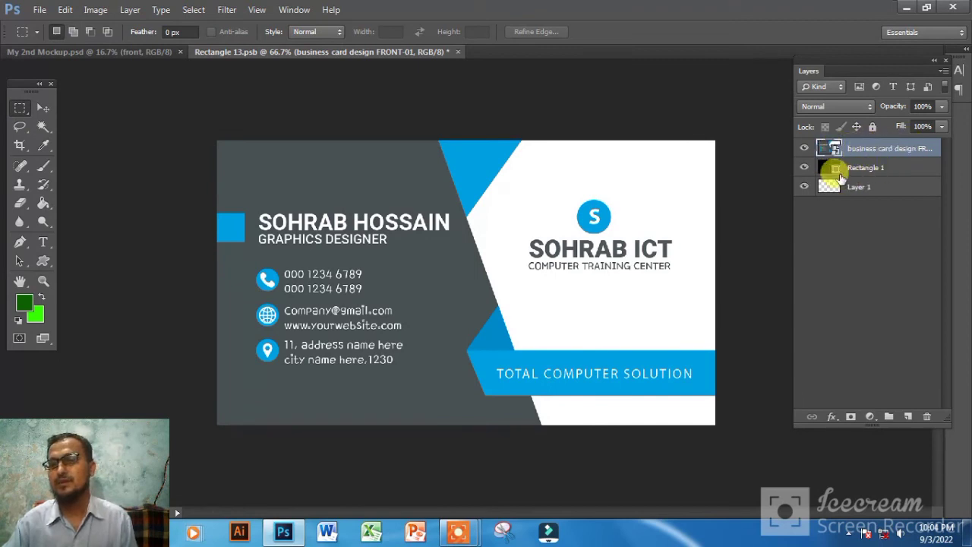
# Clip the placed front design to Rectangle 1, and close Rectangle 13.psb with its changes saved.
pyautogui.rightClick(882, 155)
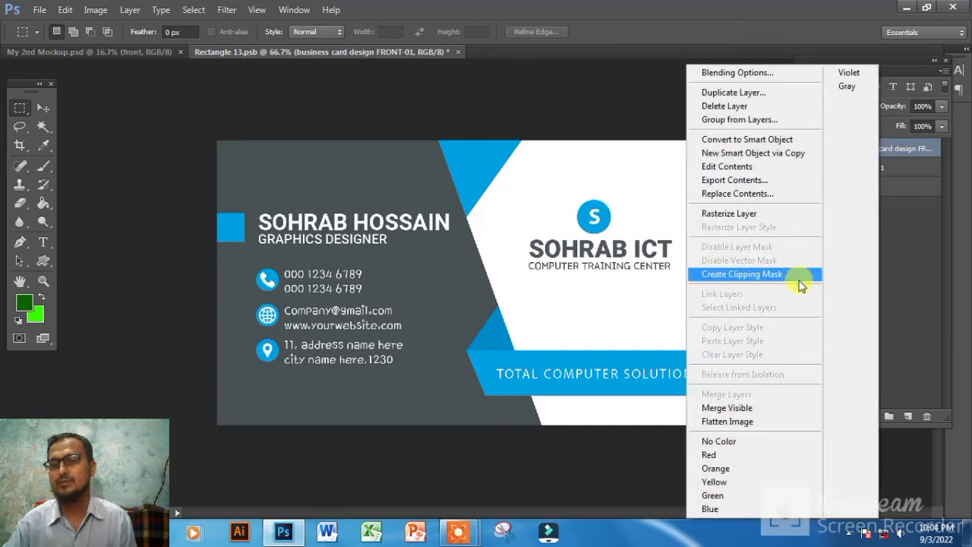
pyautogui.click(752, 276)
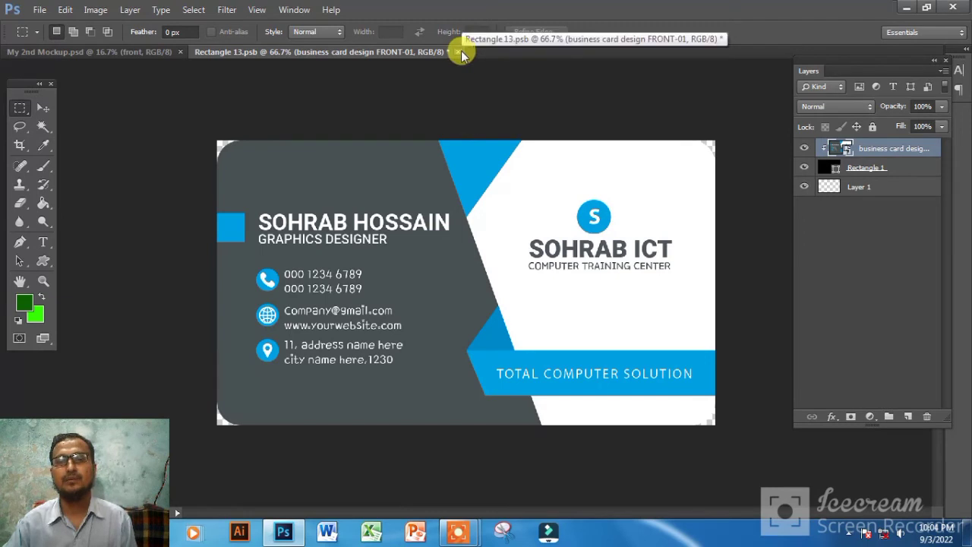
pyautogui.click(458, 53)
pyautogui.click(378, 195)
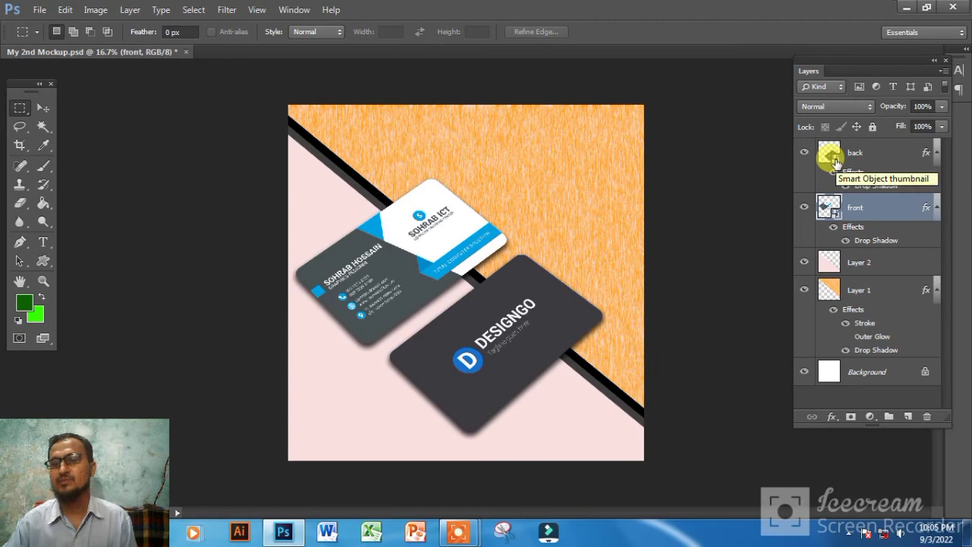
# Open the contents of the back smart object in My 2nd Mockup.psd and delete its Vector Smart Object layer.
pyautogui.doubleClick(835, 159)
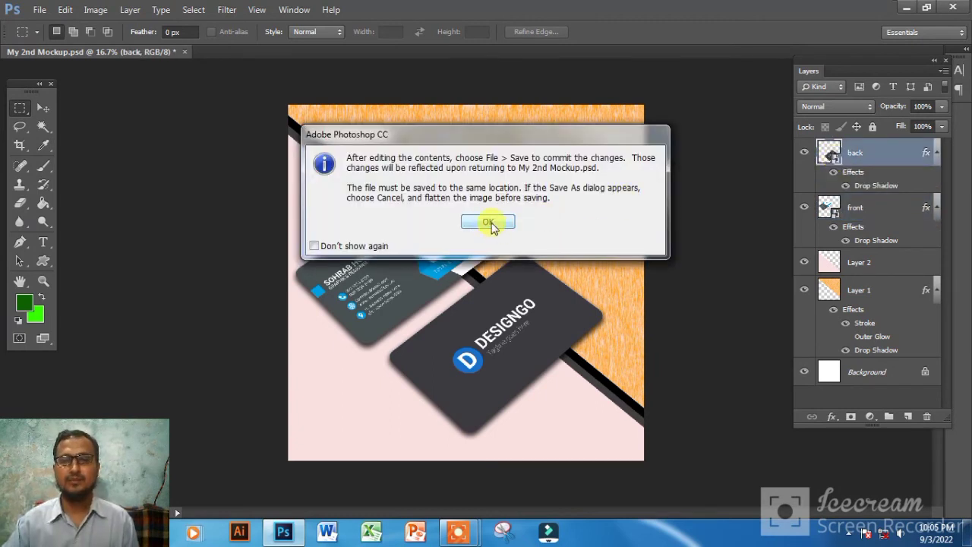
pyautogui.click(487, 224)
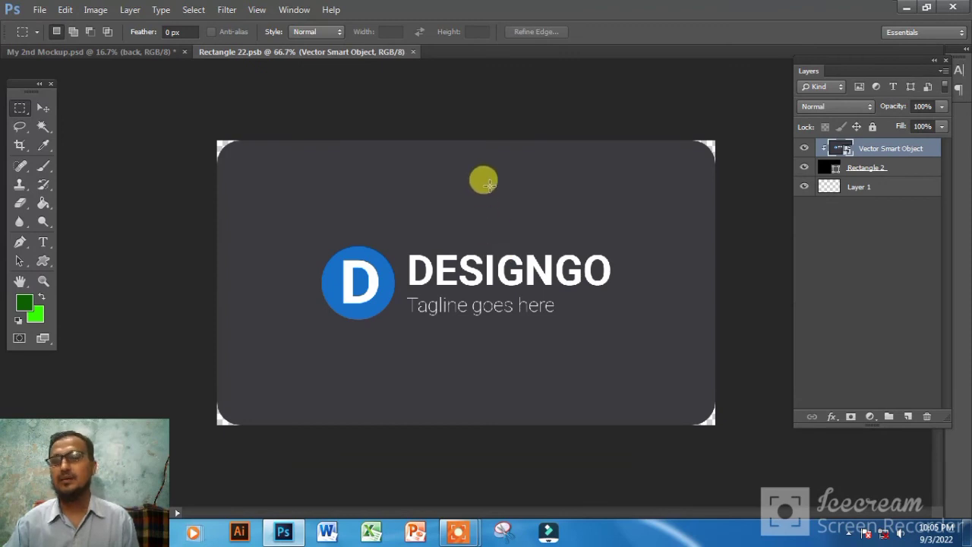
pyautogui.press('Delete')
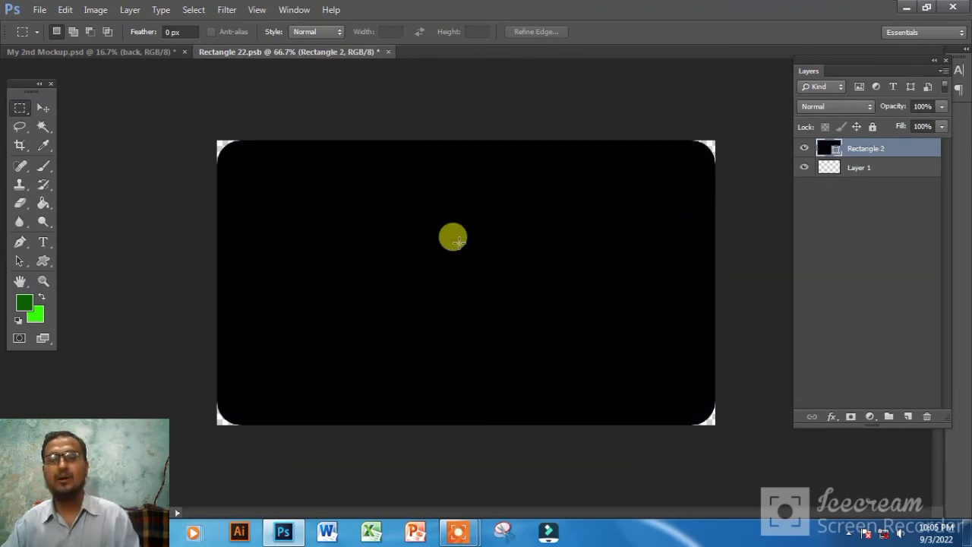
# Place the business card design BACK-02 image above Rectangle 2, scale it from its centre to about 96% to cover the card, and commit it.
pyautogui.click(39, 11)
pyautogui.click(80, 242)
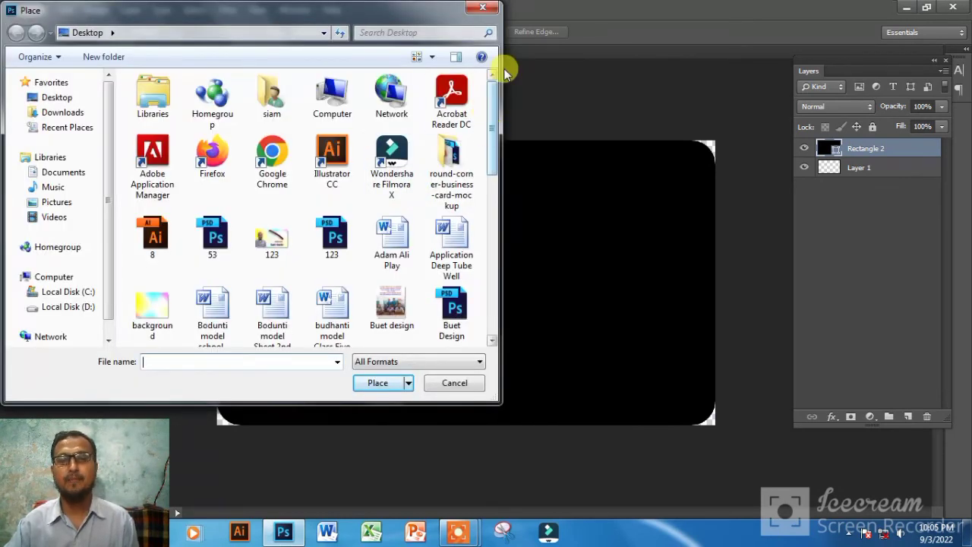
pyautogui.moveTo(492, 105); pyautogui.dragTo(491, 215)
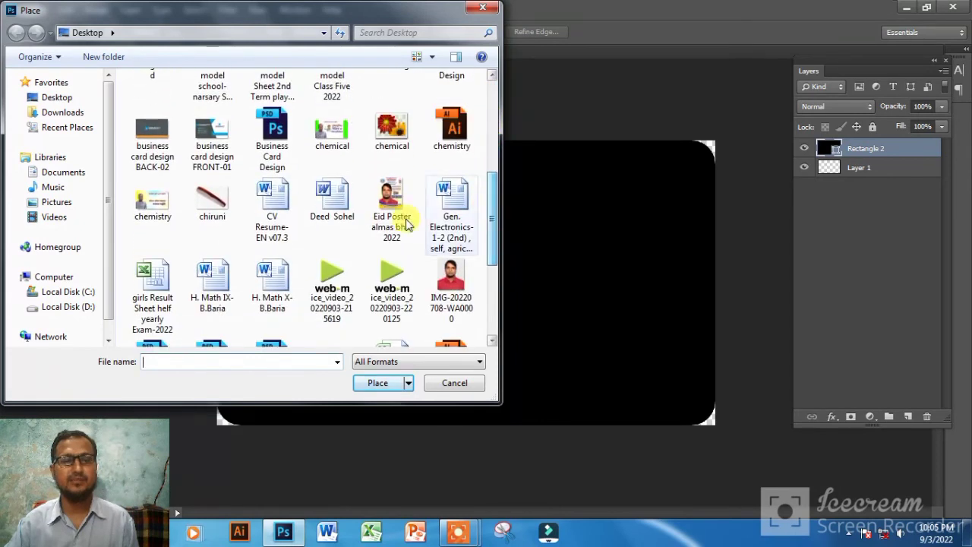
pyautogui.click(156, 166)
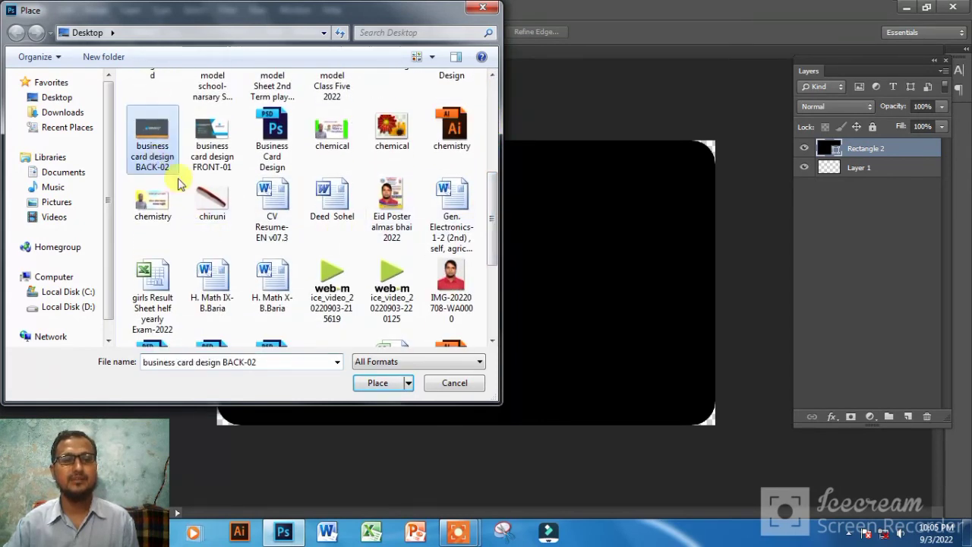
pyautogui.click(380, 384)
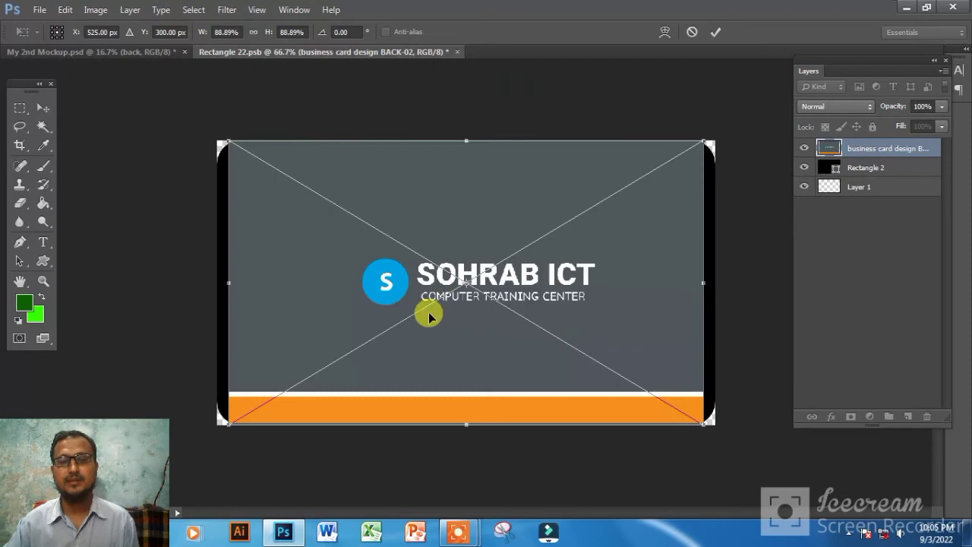
pyautogui.moveTo(695, 423); pyautogui.dragTo(722, 436)
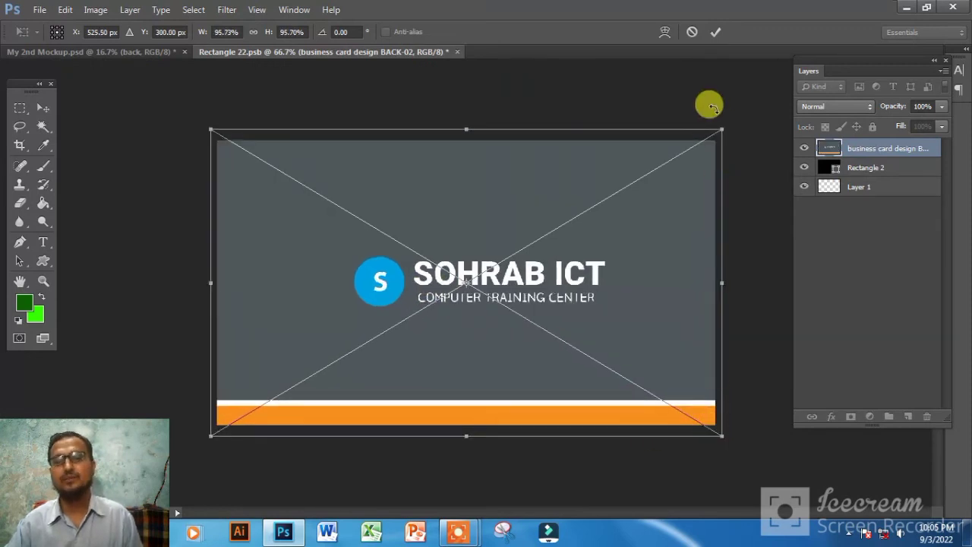
pyautogui.click(715, 32)
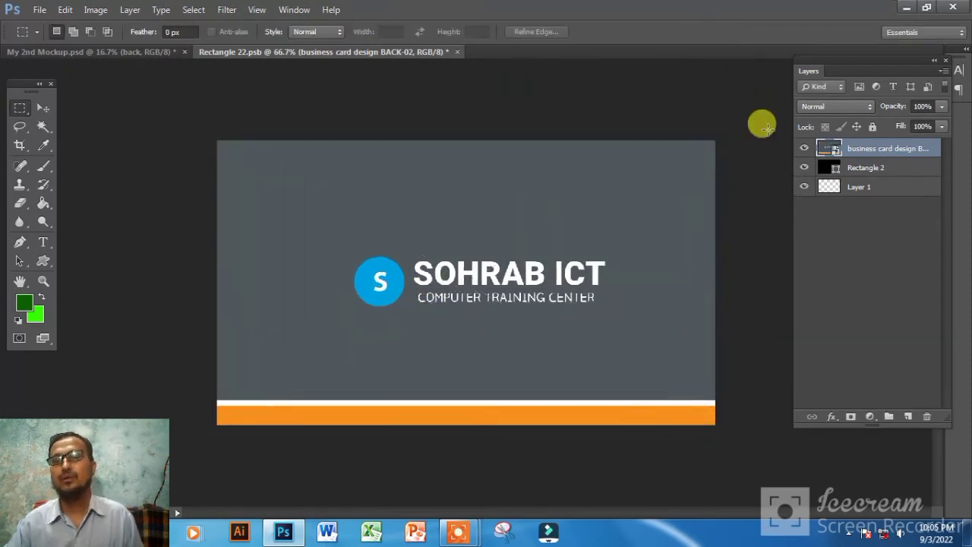
# Clip the placed back design to Rectangle 2, and close Rectangle 22.psb with its changes saved.
pyautogui.rightClick(873, 154)
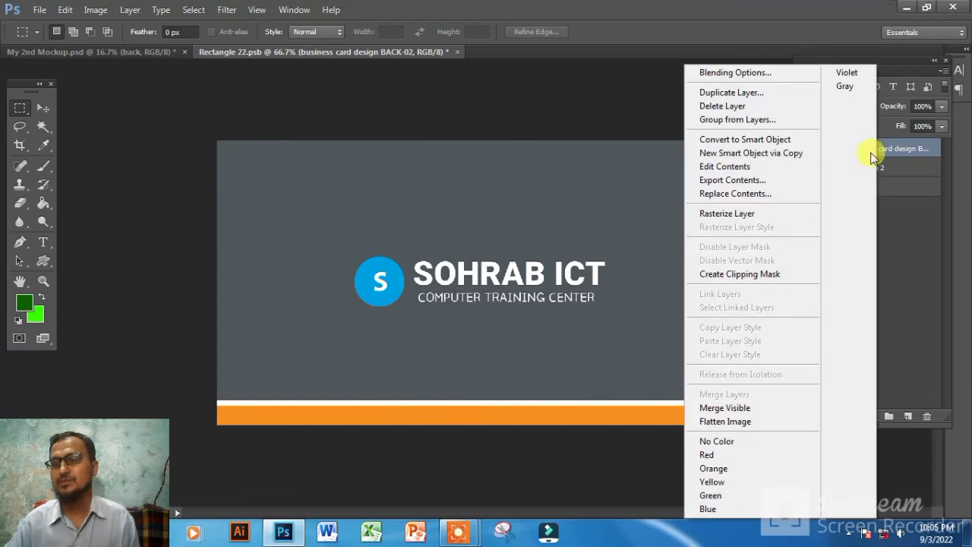
pyautogui.click(790, 278)
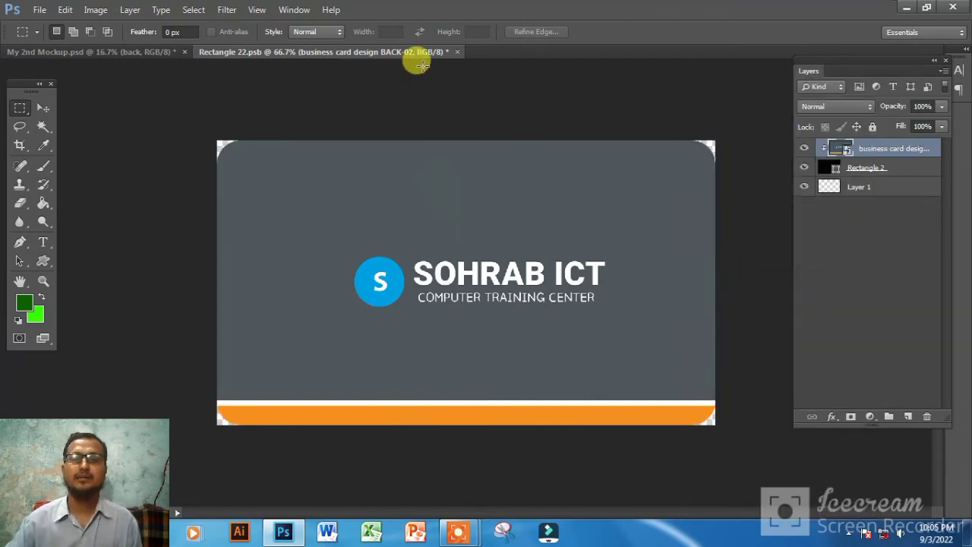
pyautogui.click(459, 52)
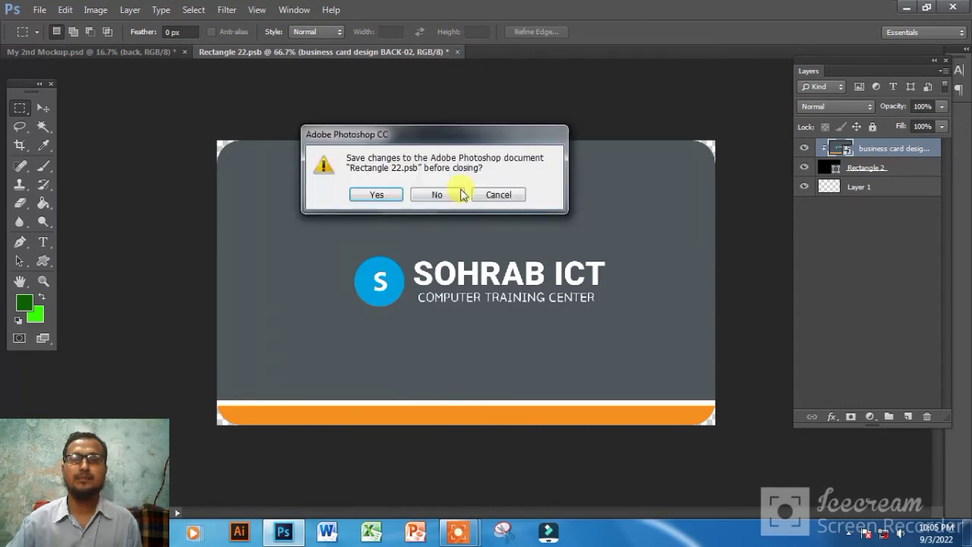
pyautogui.click(378, 195)
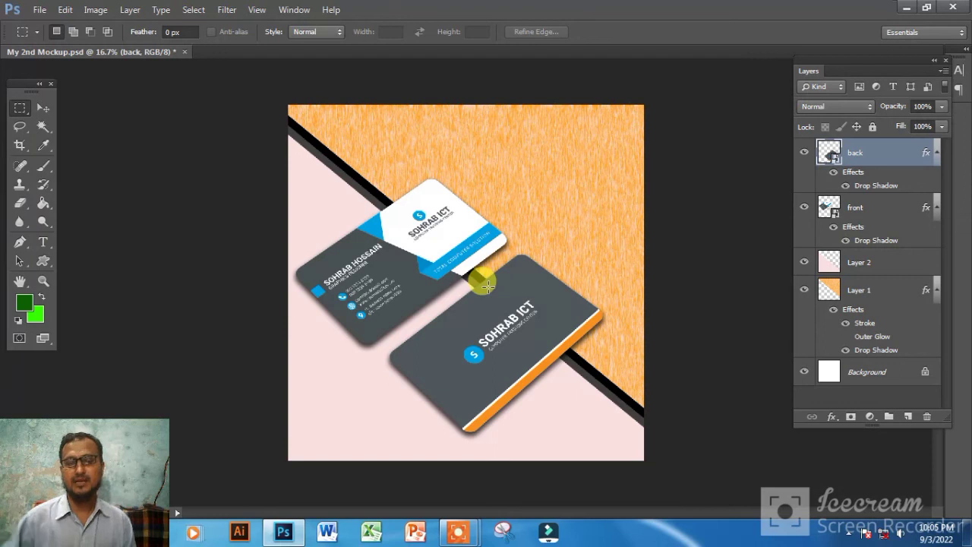
pyautogui.moveTo(459, 532)
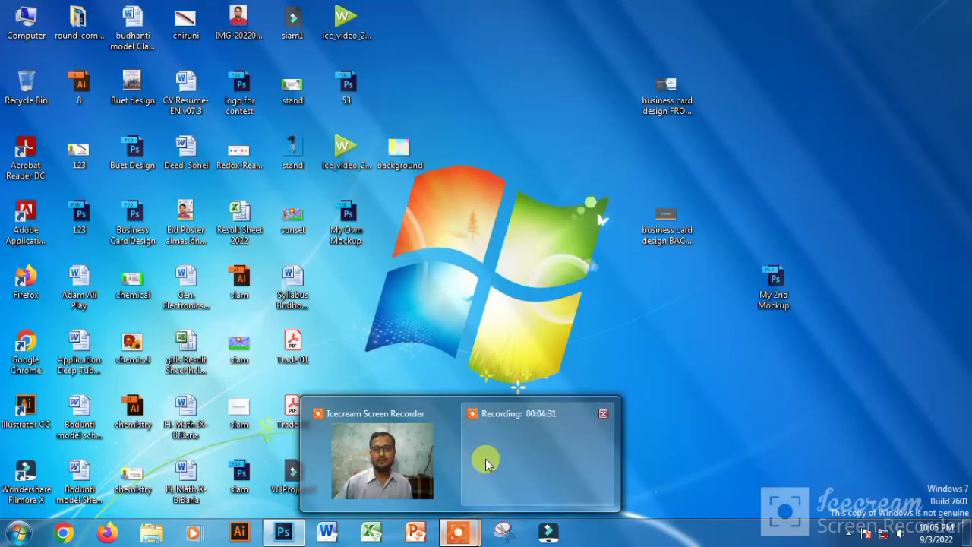
pyautogui.click(486, 459)
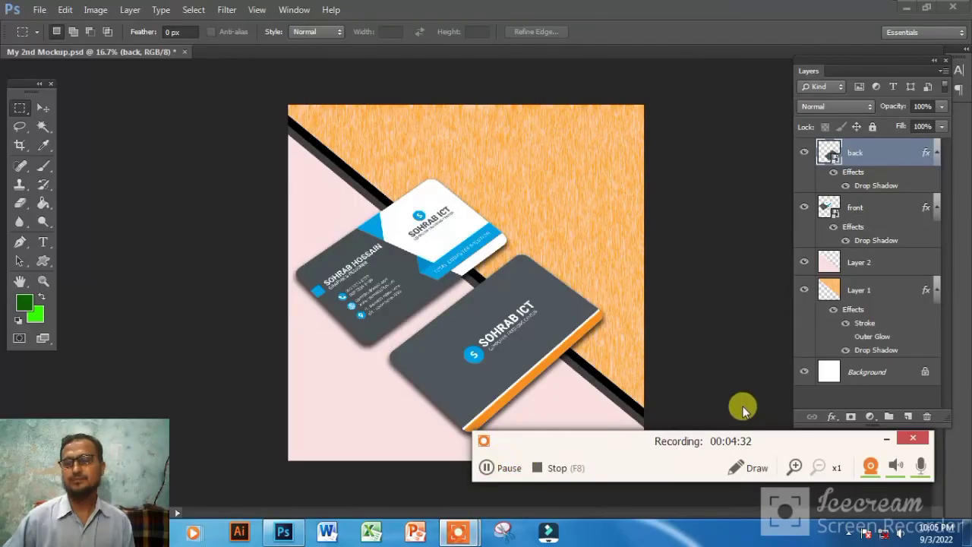